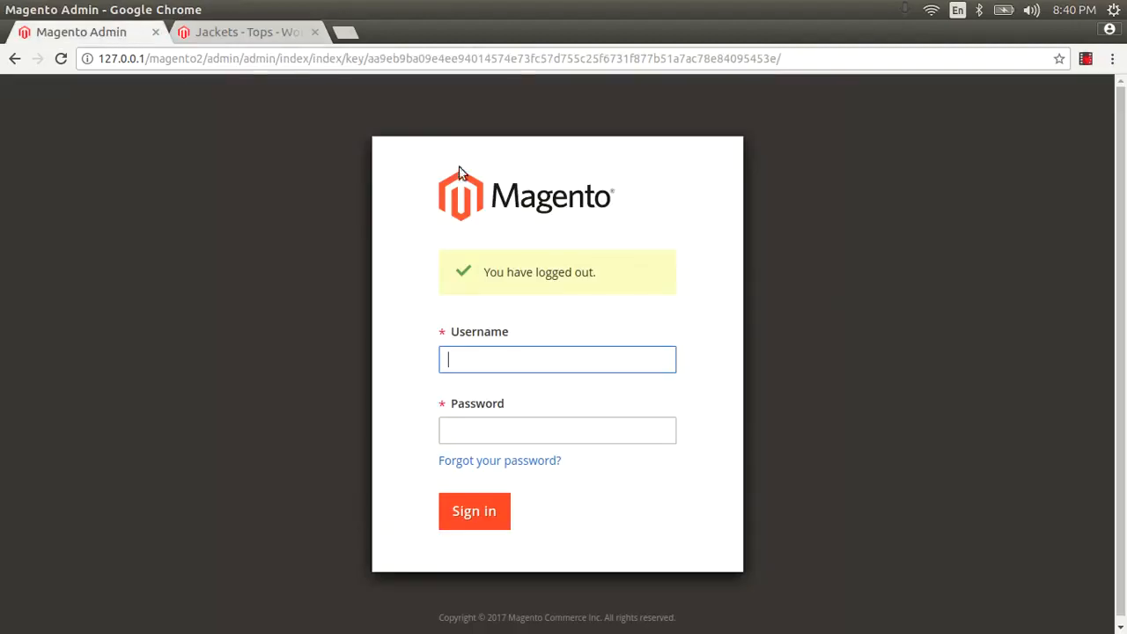
Step: Sign in with the admin username and password to reach the Dashboard
type("aftab")
key("Tab")
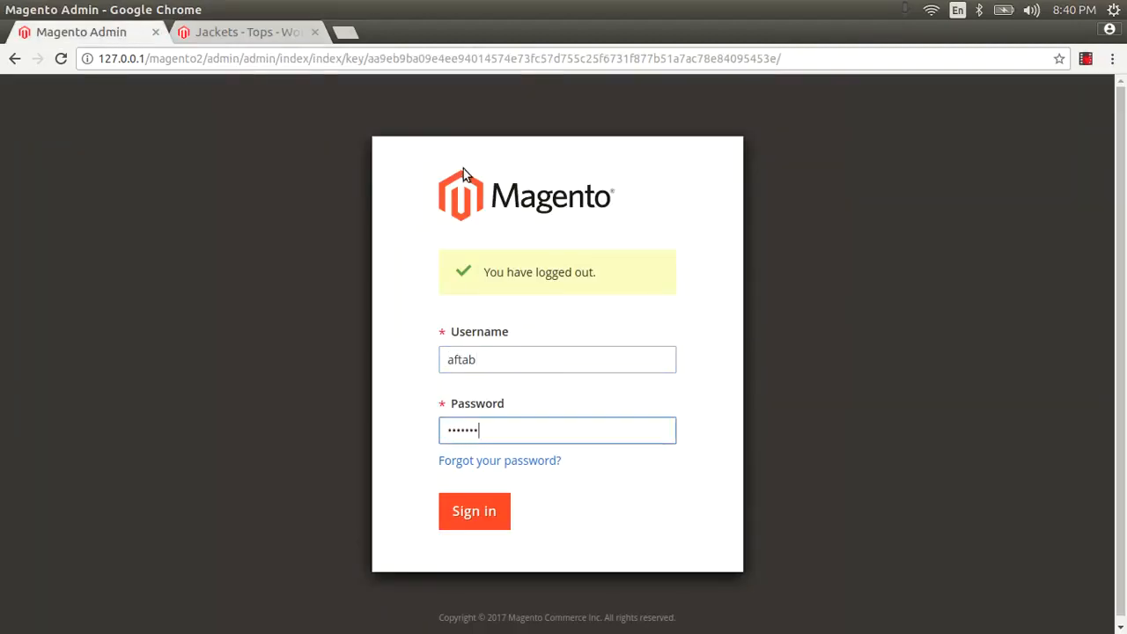
key("Return")
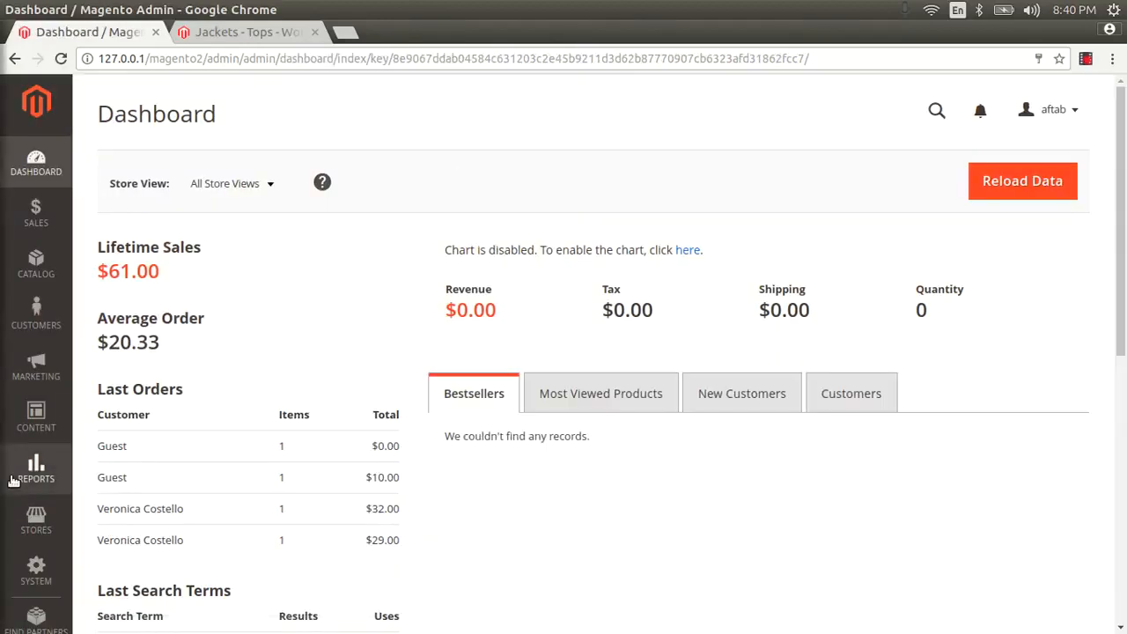
left_click(35, 516)
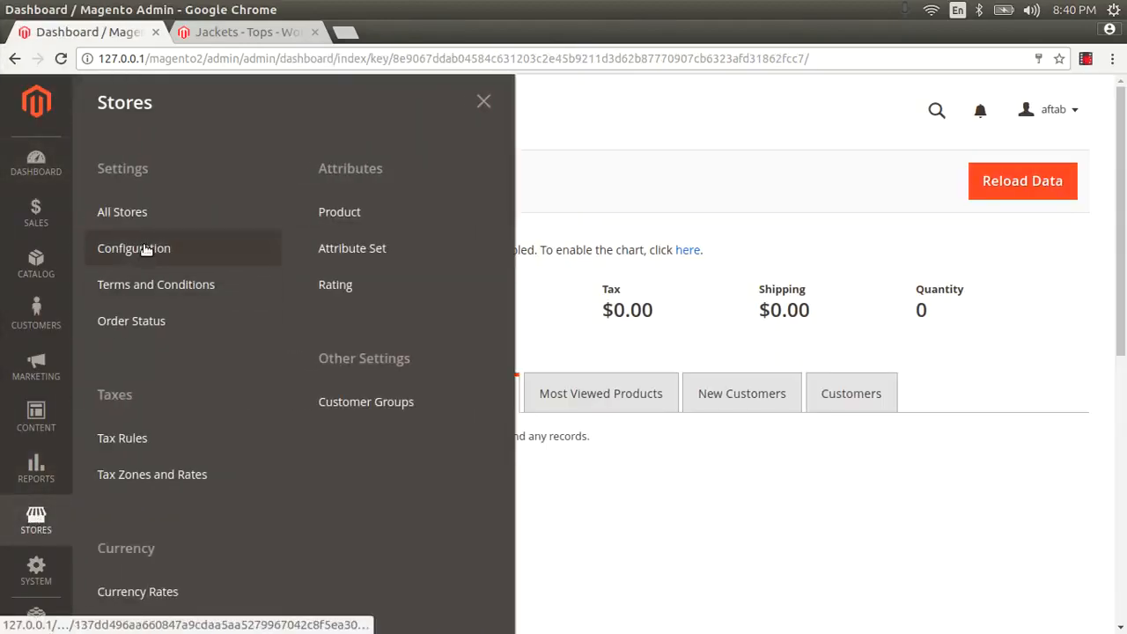
Step: Go to Stores > Configuration > Catalog > XML Sitemap
left_click(144, 248)
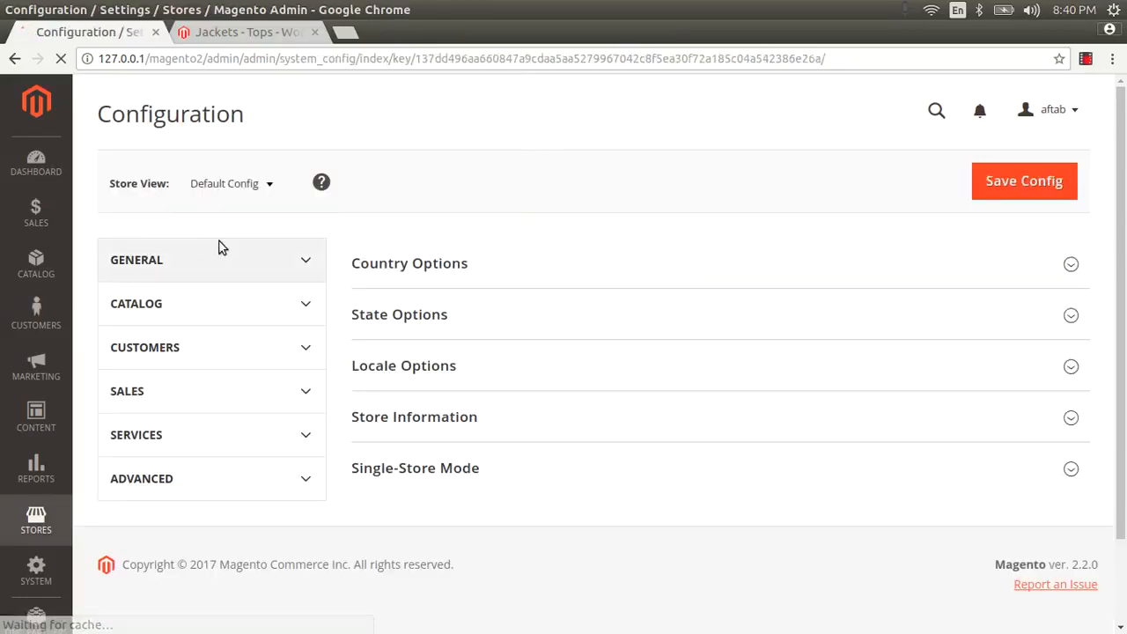
scroll(332, 438, "down", 5)
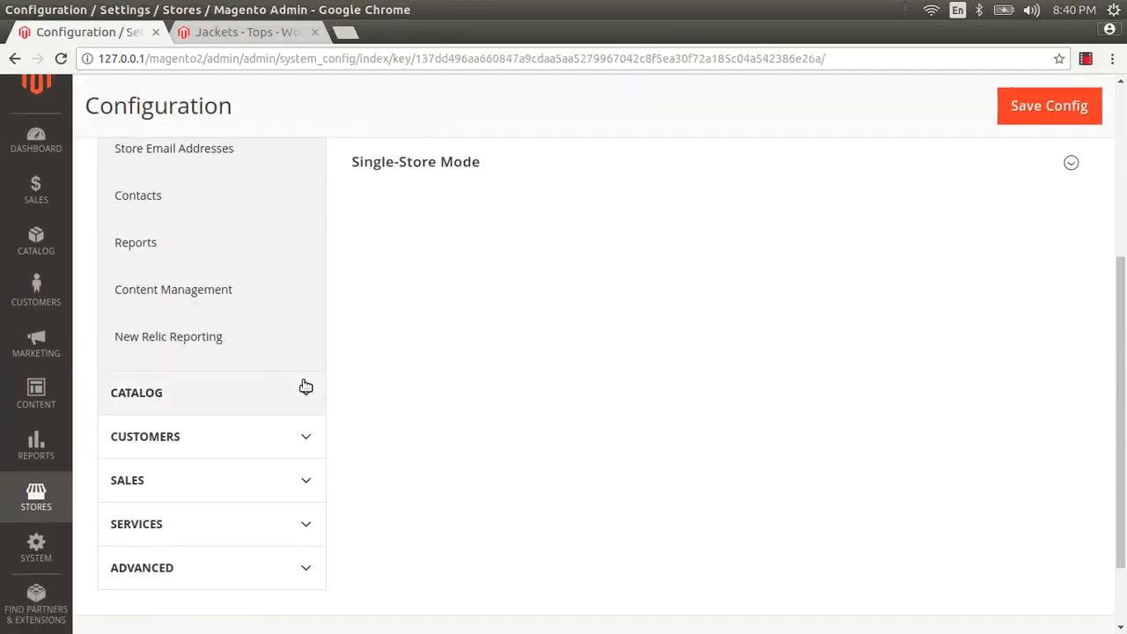
left_click(210, 391)
scroll(209, 390, "down", 3)
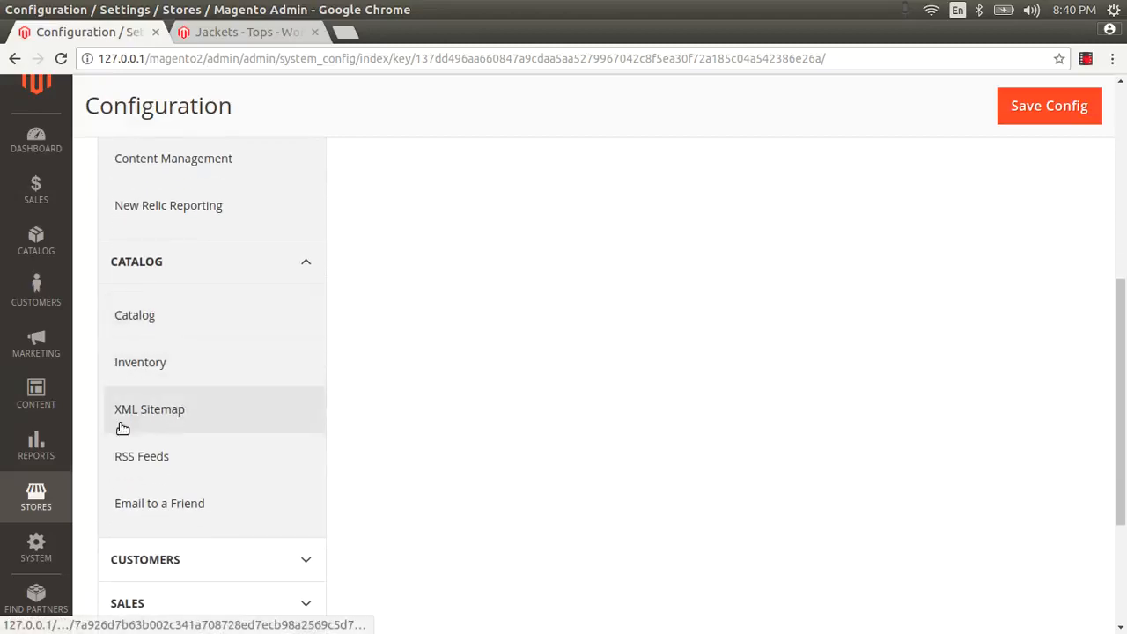
left_click(154, 414)
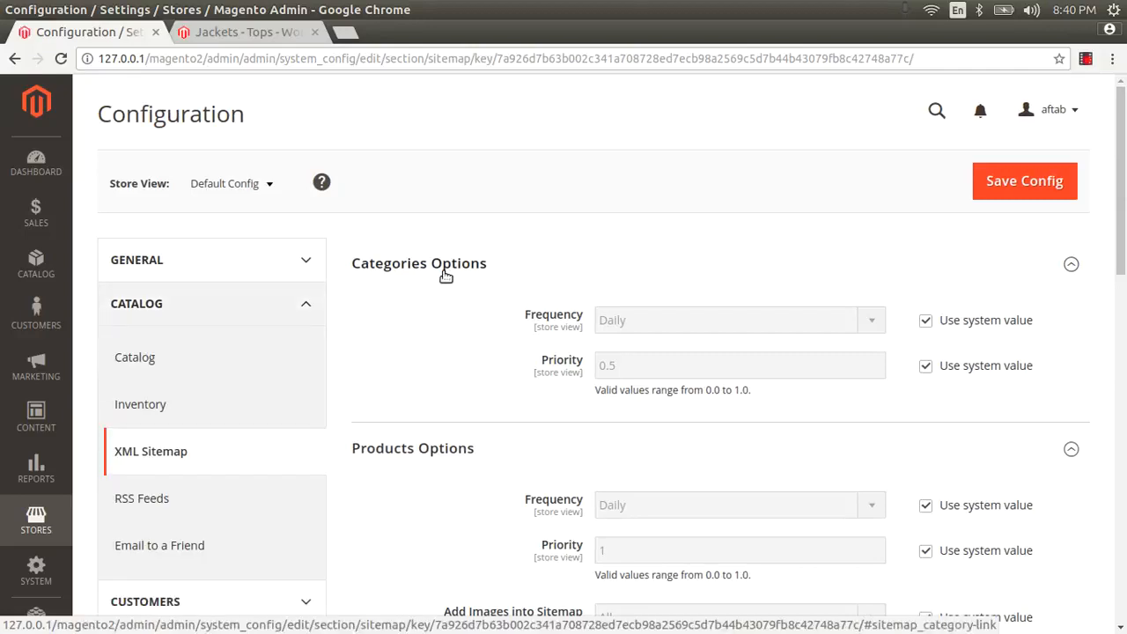
Step: Collapse the Products, CMS Pages, Generation, File Limits and Search Engine Submission groups
left_click_drag(348, 268, 480, 263)
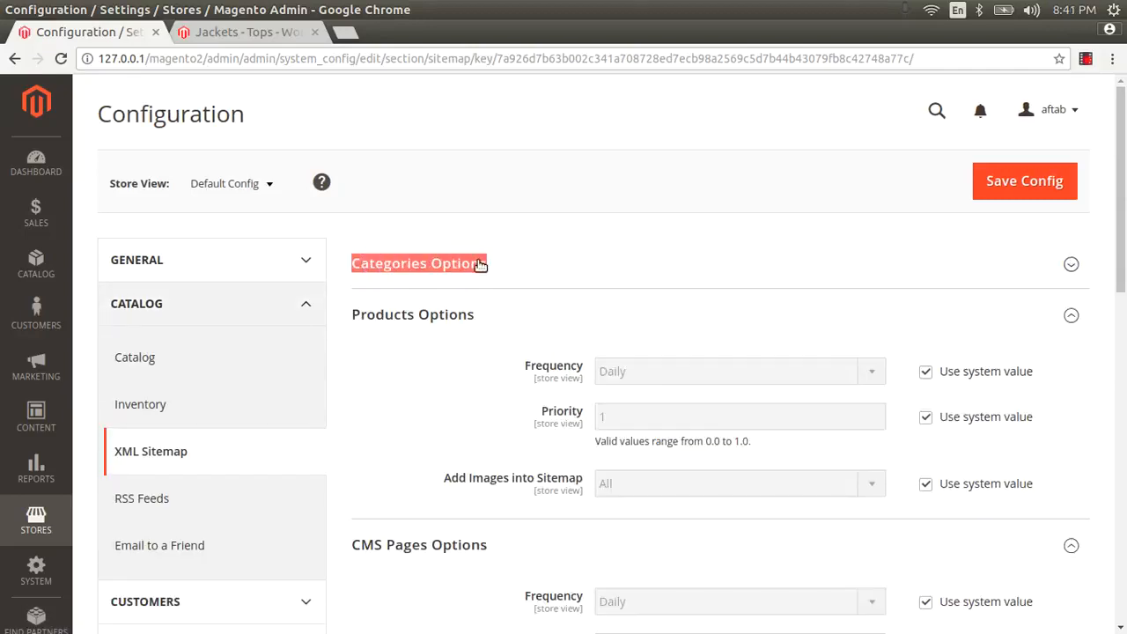
left_click(457, 317)
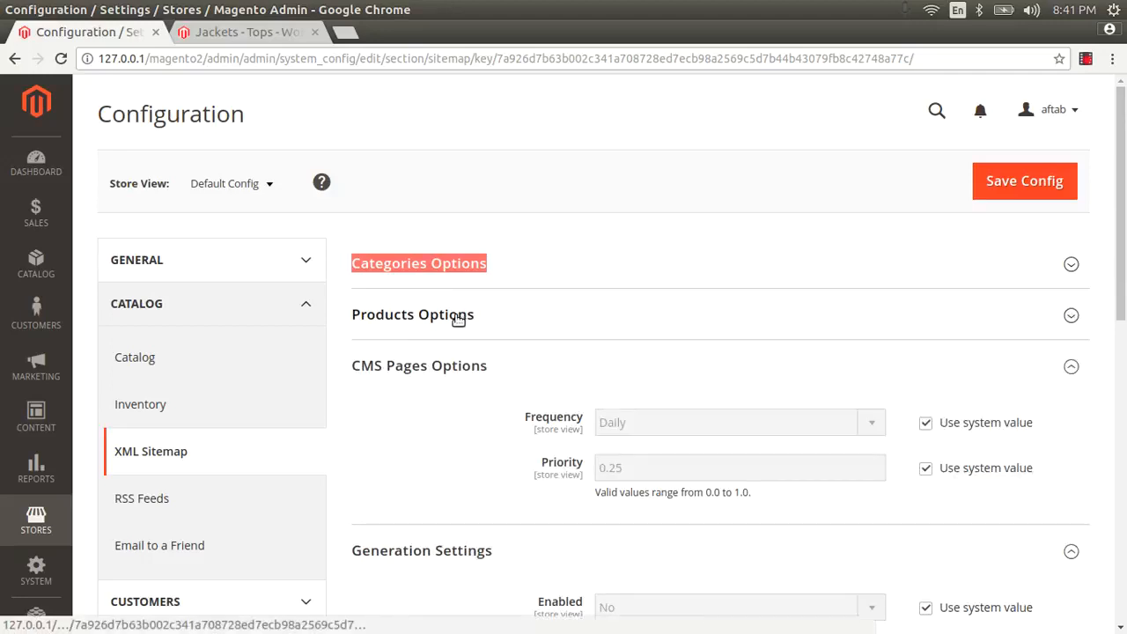
left_click(445, 368)
scroll(446, 370, "down", 2)
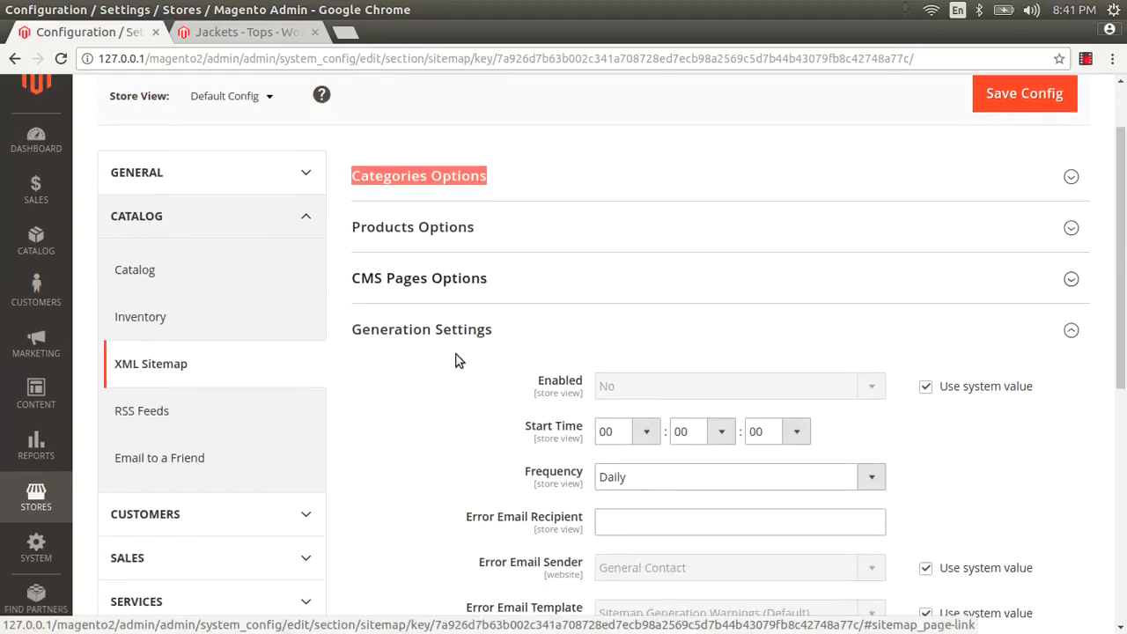
left_click(422, 338)
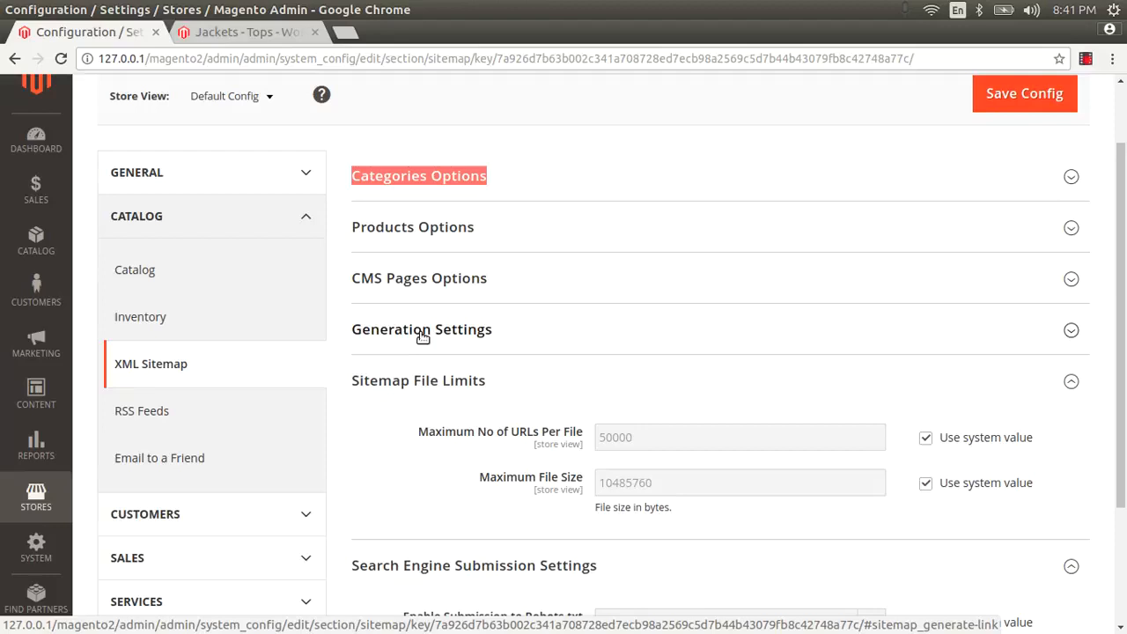
left_click(437, 387)
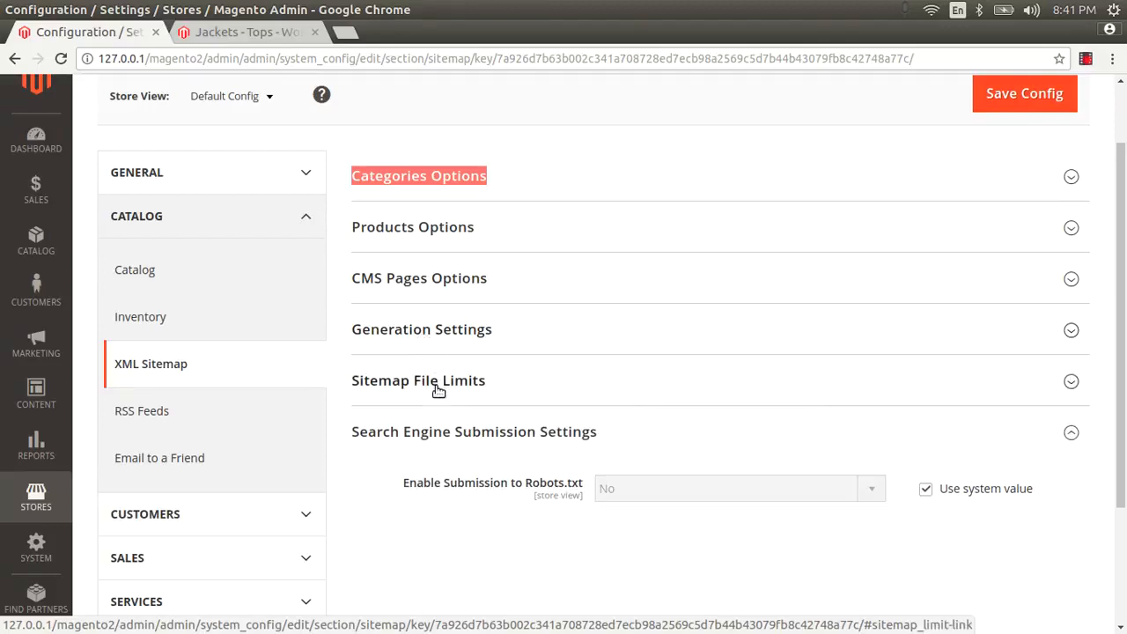
left_click(448, 434)
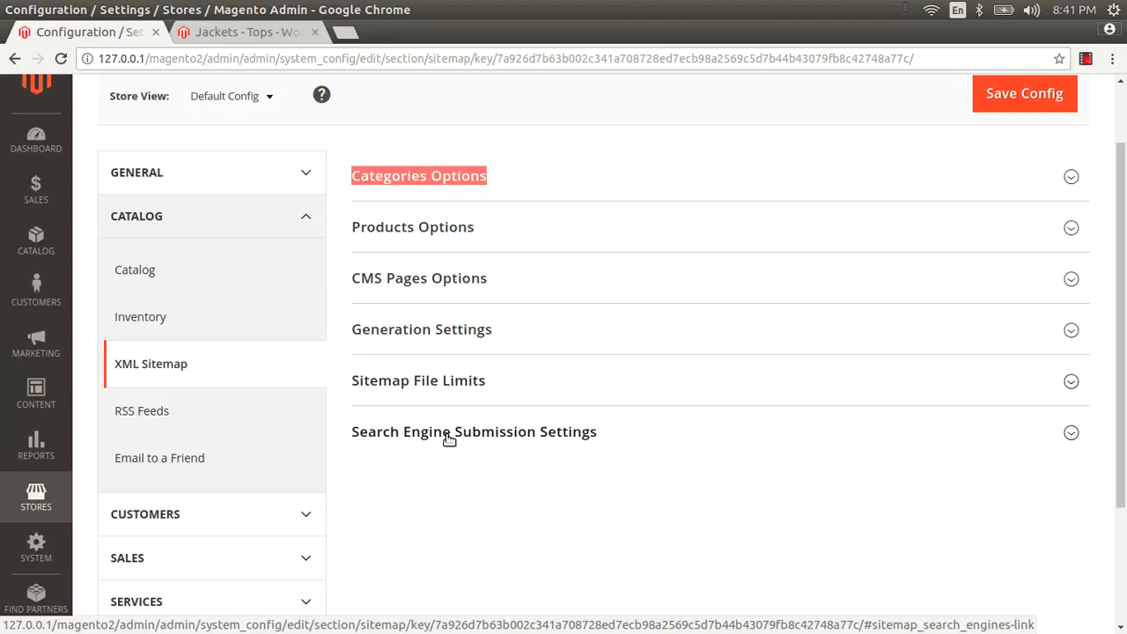
Step: Expand Categories Options and make its Frequency a custom value, keeping Daily
left_click(426, 176)
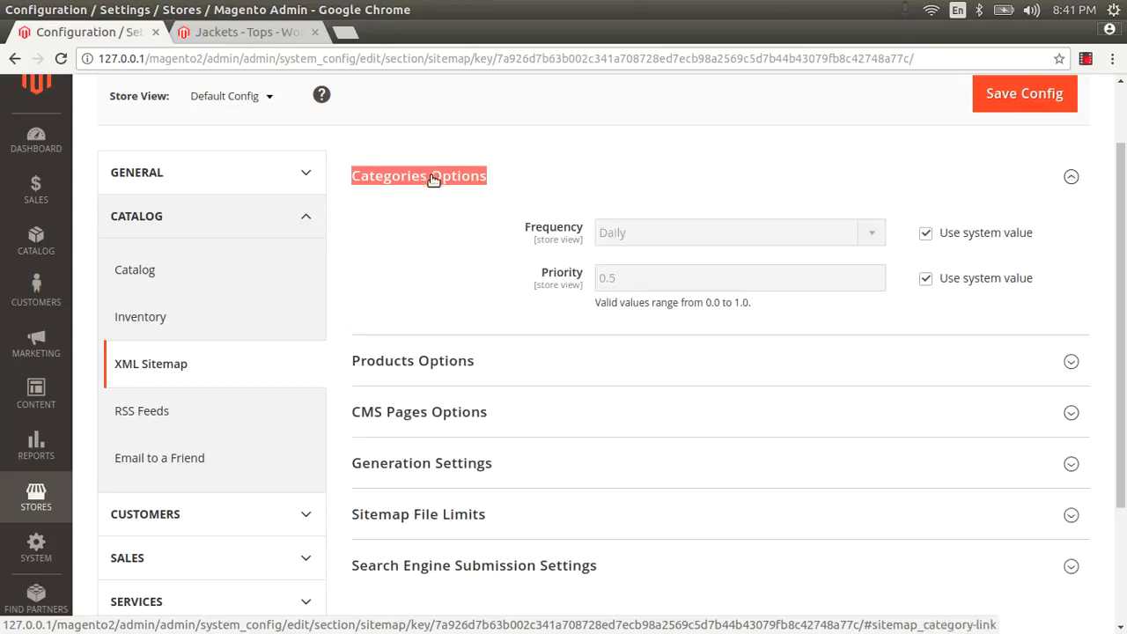
left_click(546, 194)
left_click(677, 192)
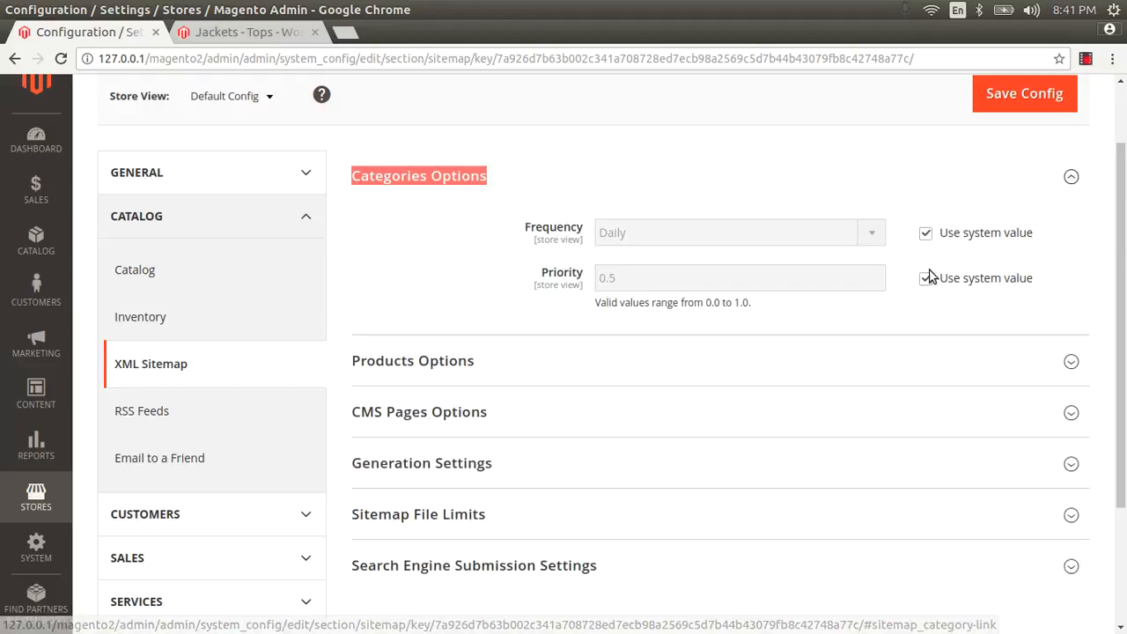
left_click(925, 233)
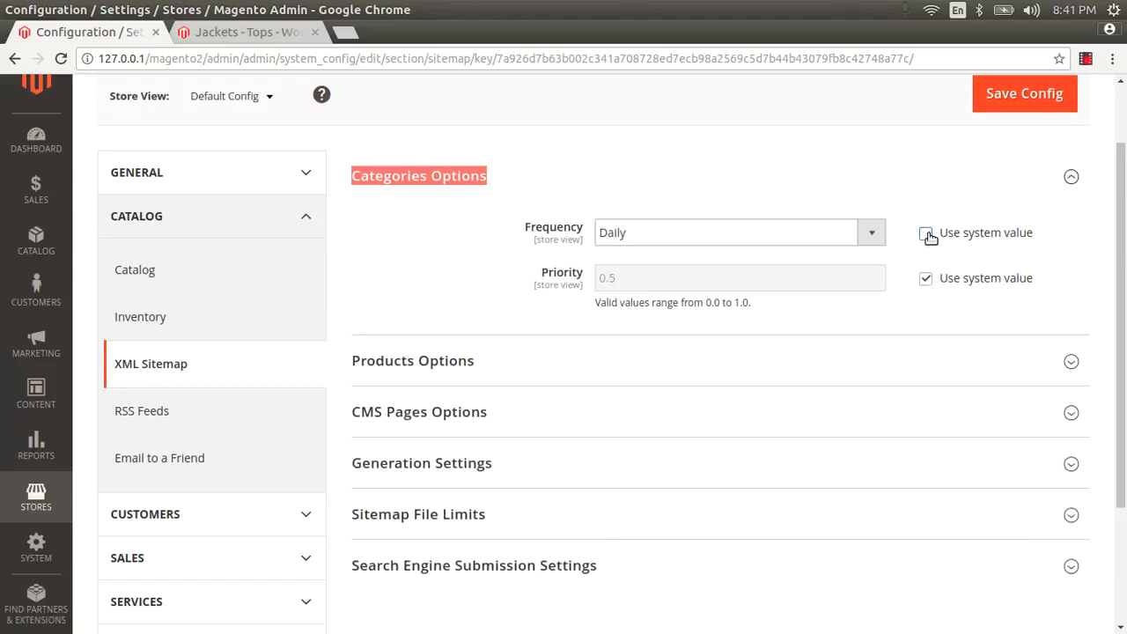
left_click(702, 232)
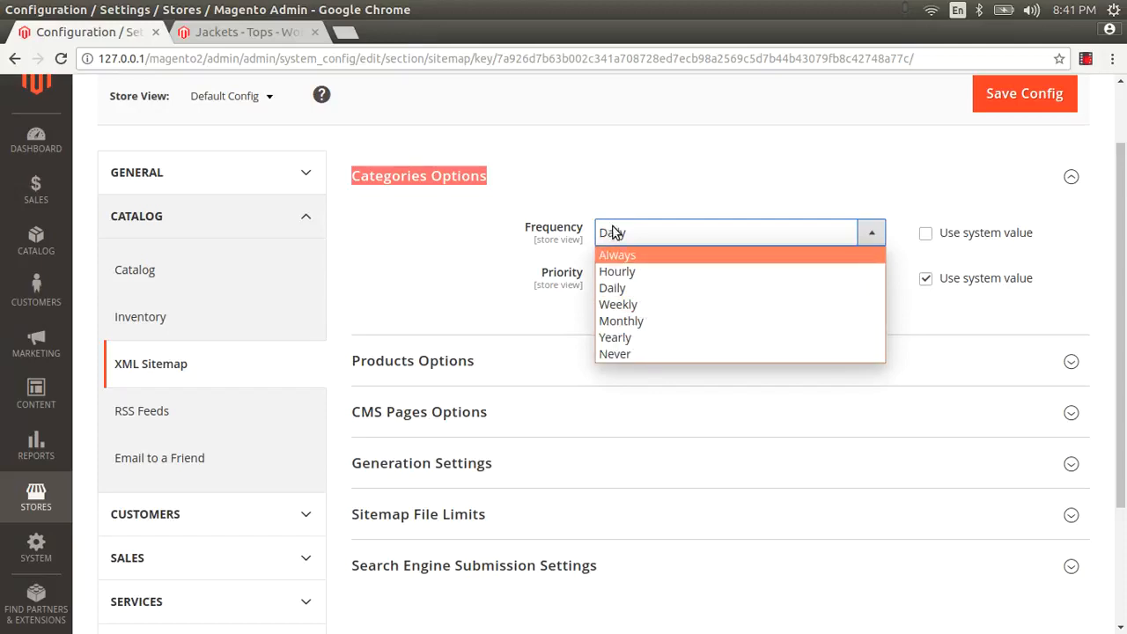
left_click(533, 194)
left_click(478, 184)
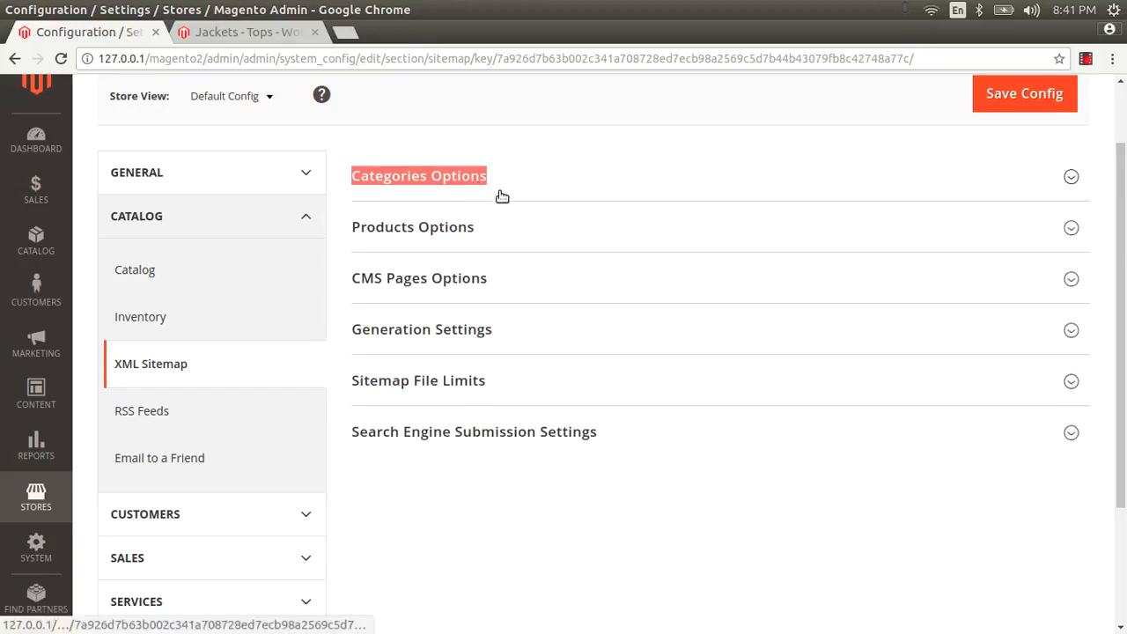
left_click(501, 192)
left_click_drag(534, 186, 494, 289)
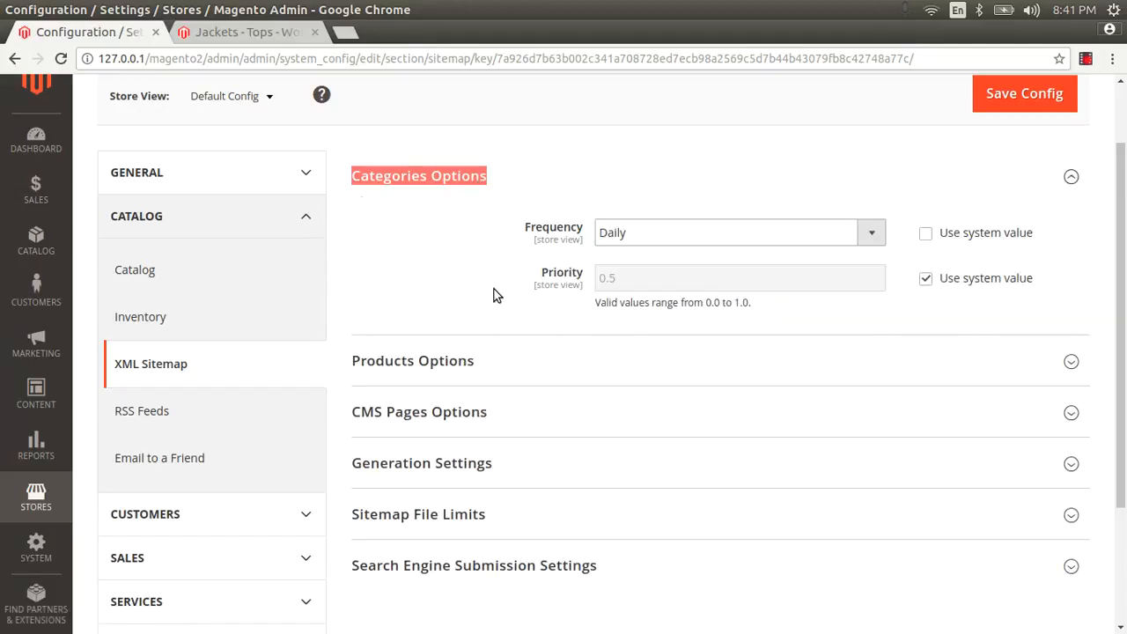
left_click(494, 289)
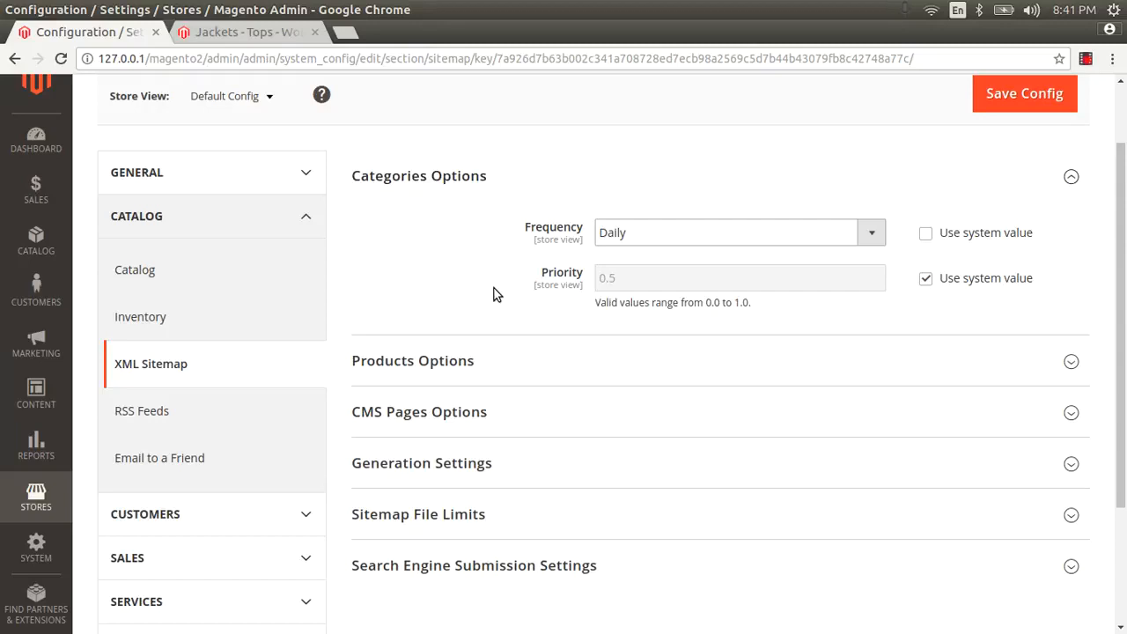
Step: Try Always and Weekly for the Categories frequency, then settle on Daily
left_click(618, 240)
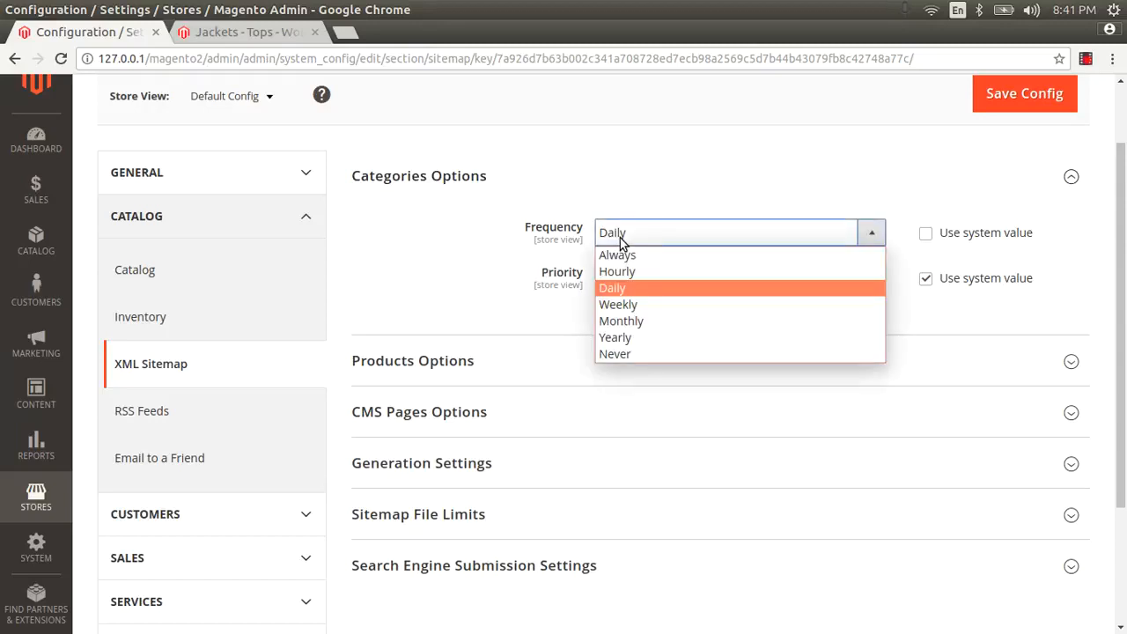
left_click(613, 291)
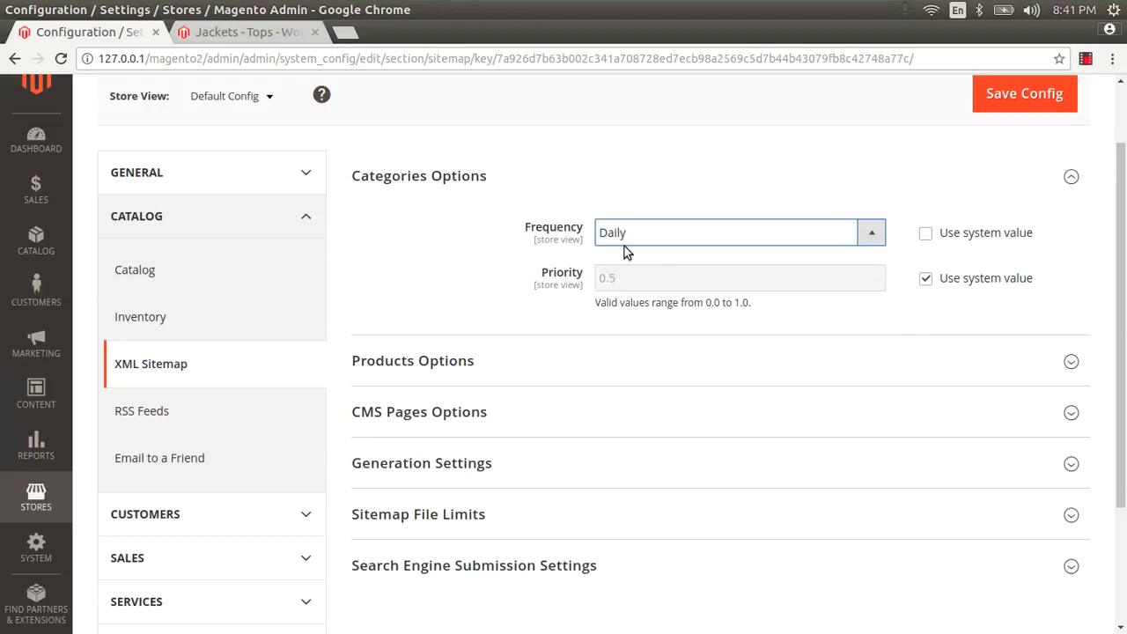
left_click(622, 235)
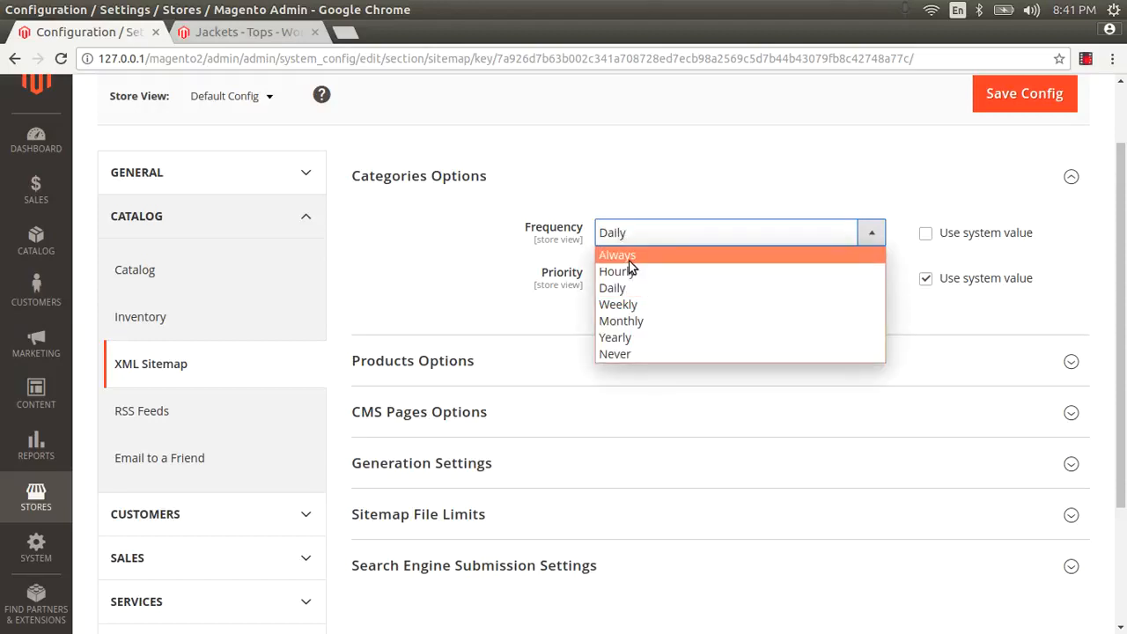
left_click(628, 261)
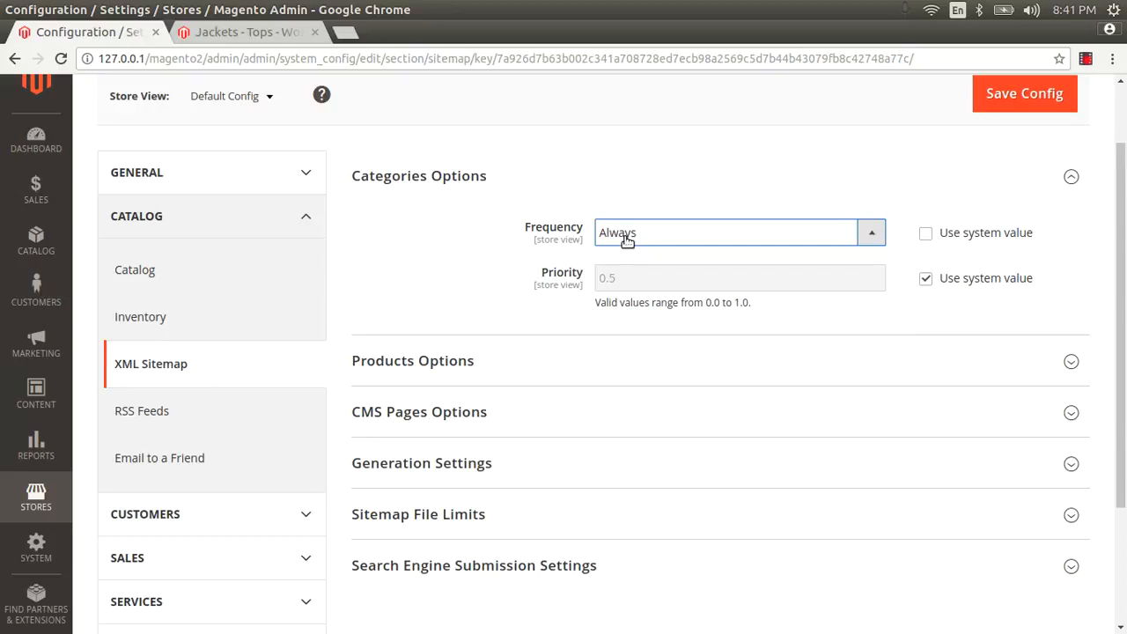
left_click(626, 237)
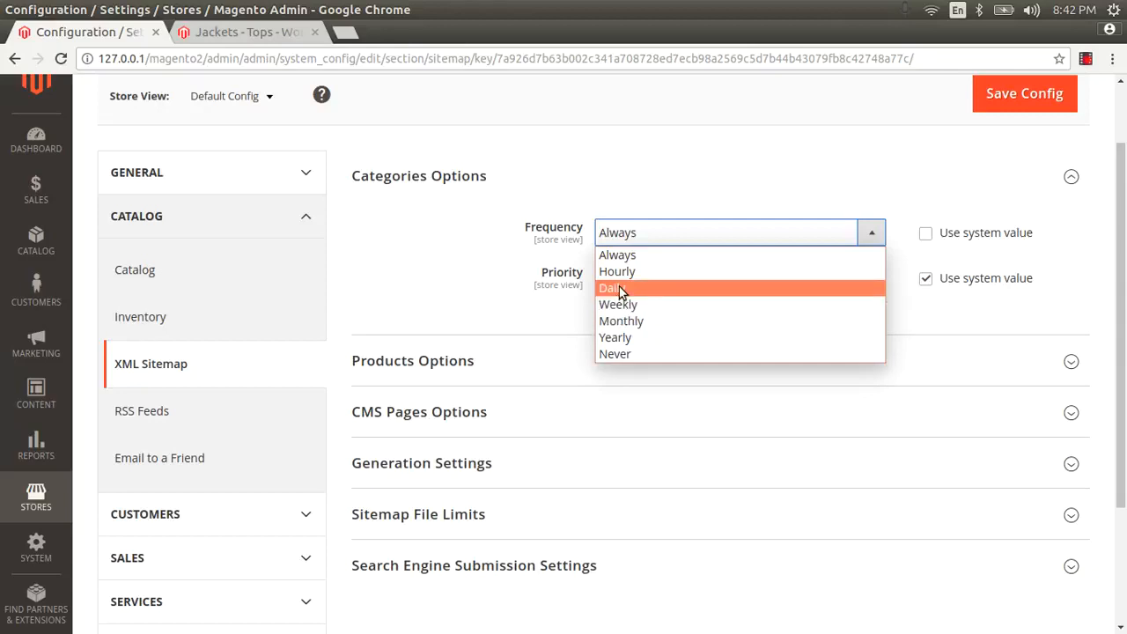
left_click(621, 289)
left_click(617, 245)
left_click(614, 290)
left_click(628, 244)
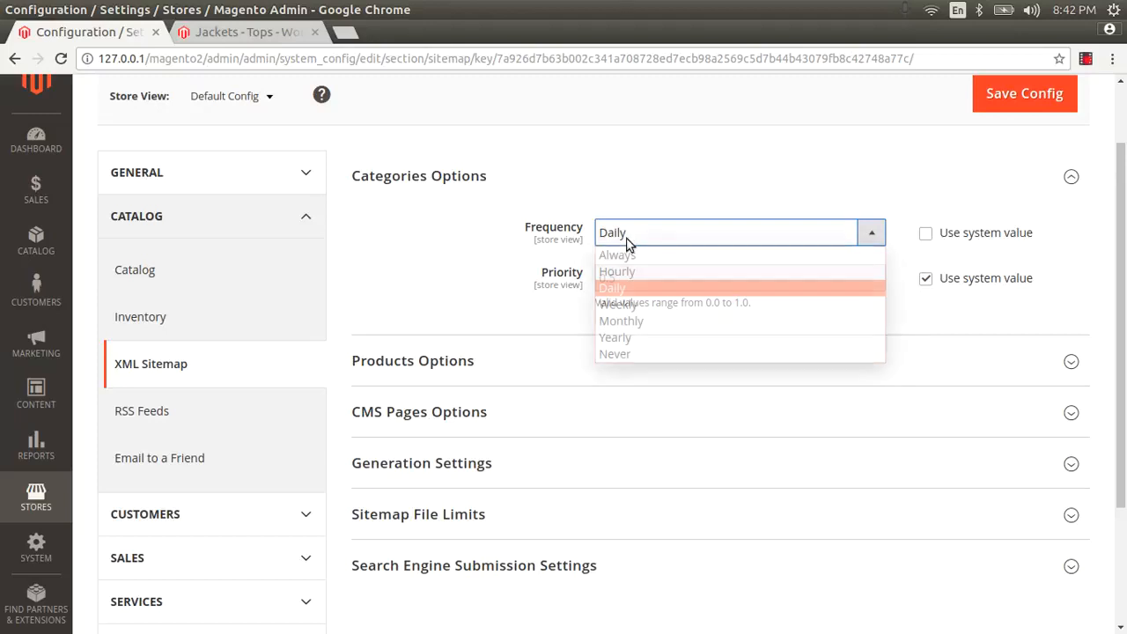
left_click(618, 303)
left_click(614, 244)
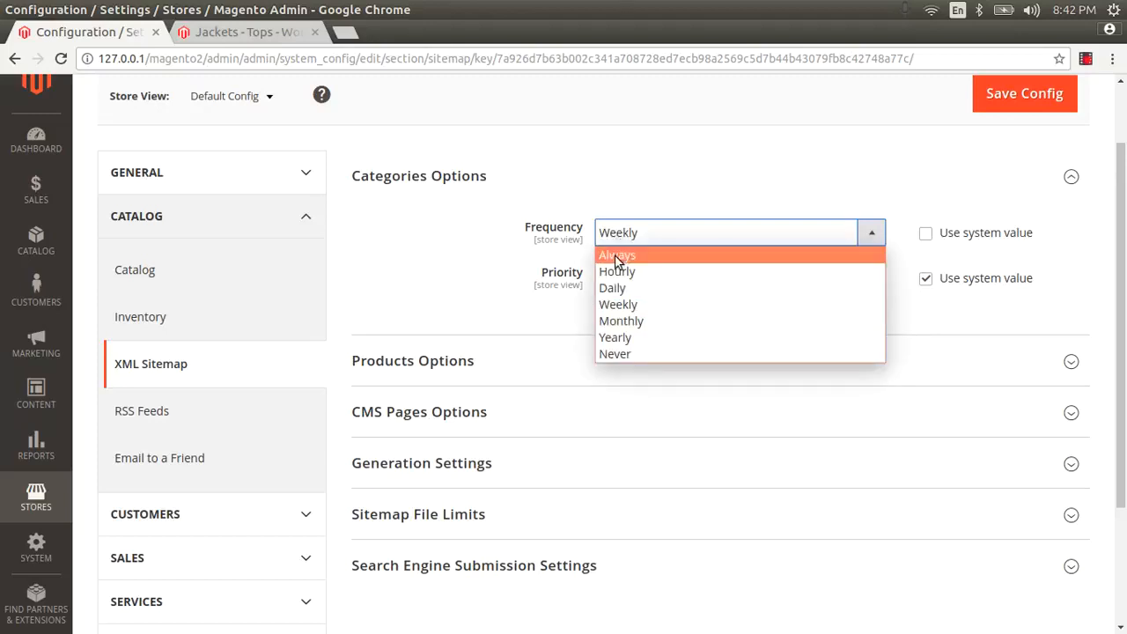
left_click(616, 288)
left_click(629, 239)
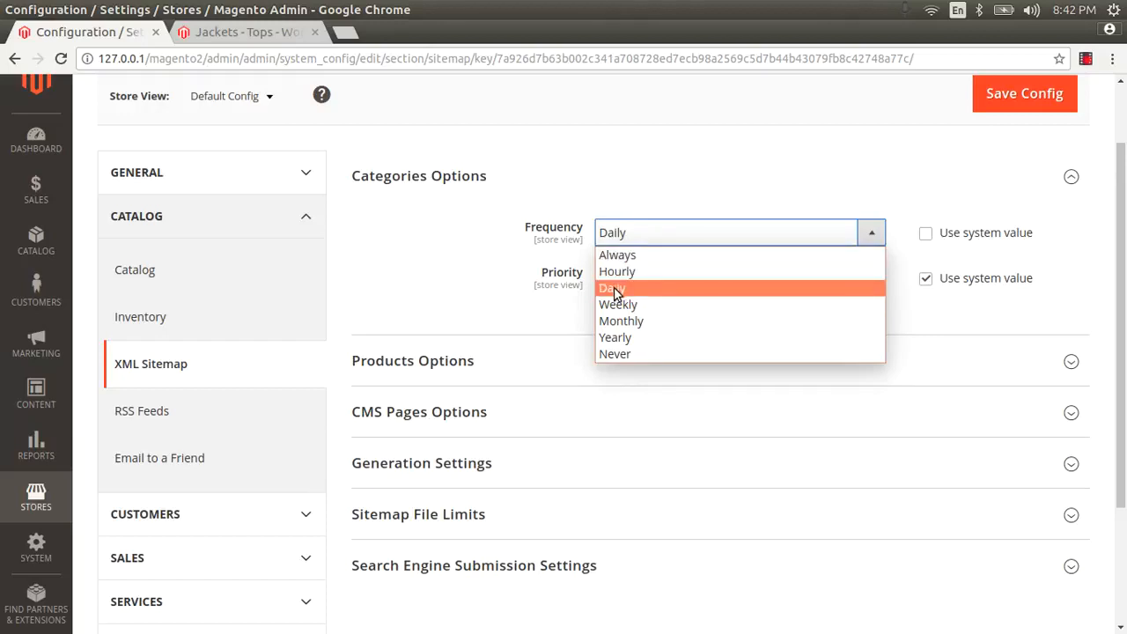
left_click(619, 288)
Step: Make the Categories priority custom and change it from 0.5 to 1.0
left_click(926, 279)
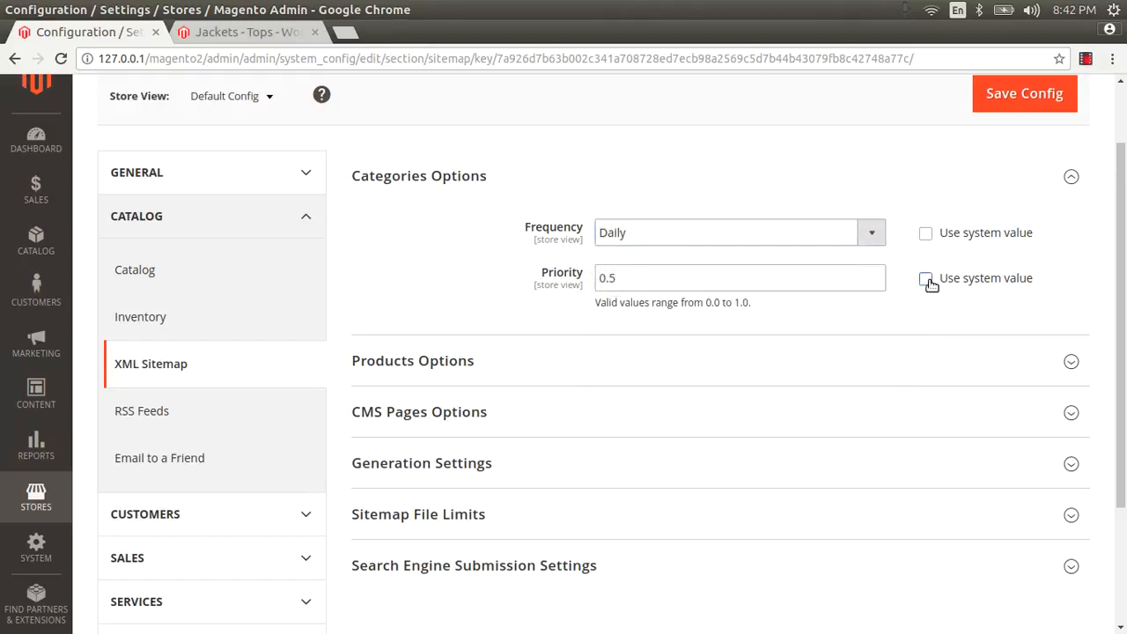
double_click(741, 280)
left_click(741, 280)
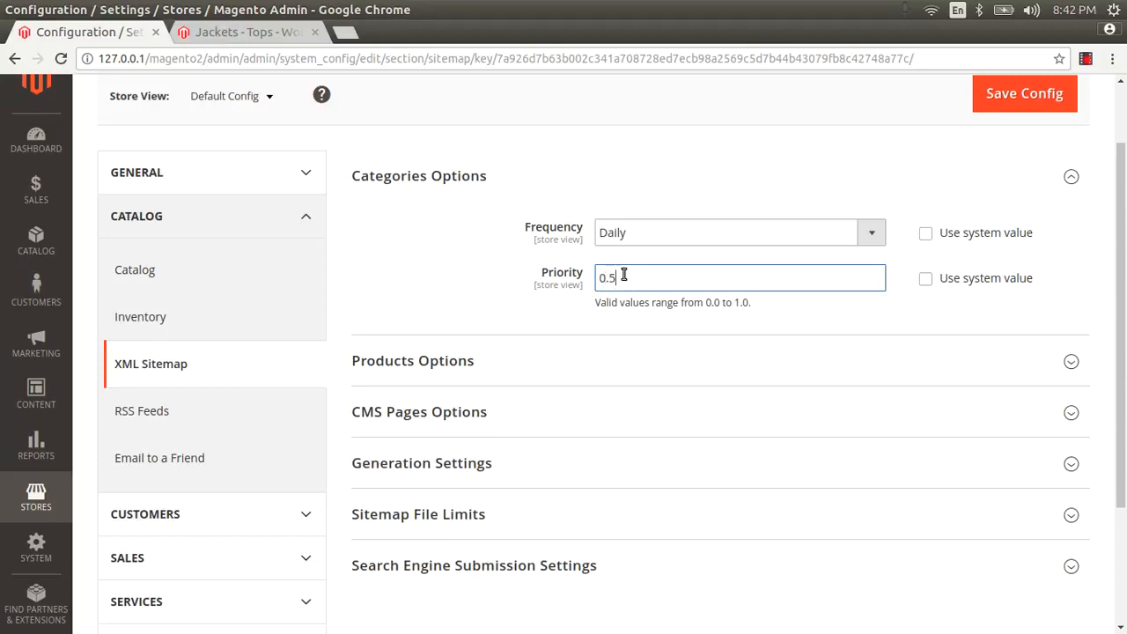
left_click_drag(627, 277, 596, 277)
type("0.")
left_click(481, 362)
Step: Make the Products frequency custom at Daily and switch Categories frequency to Weekly
scroll(483, 344, "down", 3)
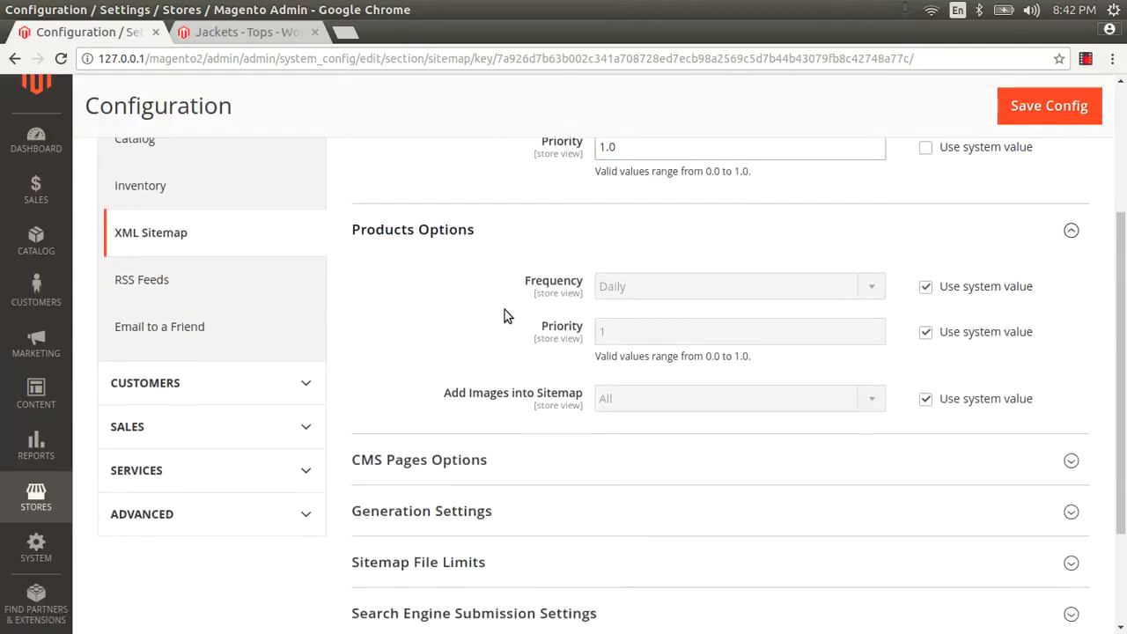
left_click(920, 293)
left_click(642, 285)
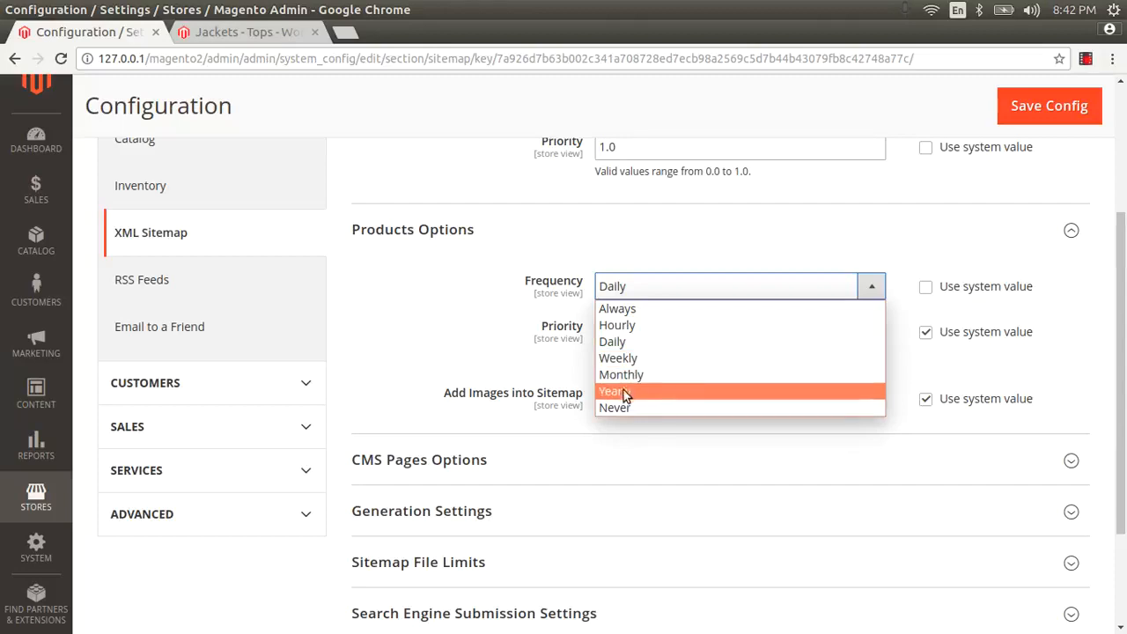
left_click(616, 341)
scroll(644, 269, "up", 3)
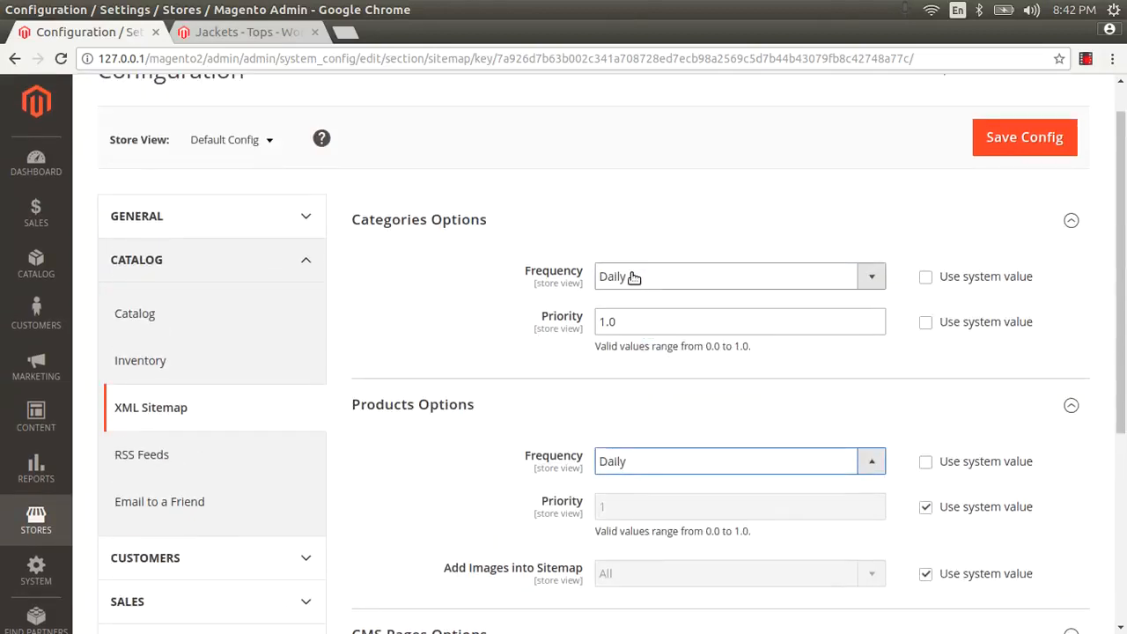
left_click(632, 276)
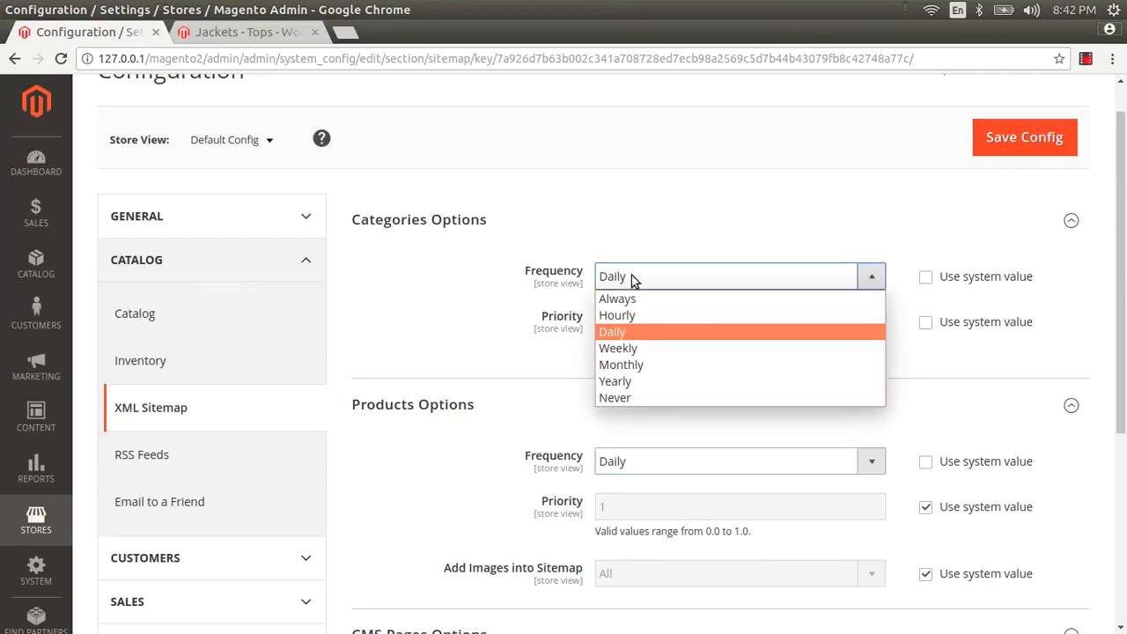
left_click(619, 348)
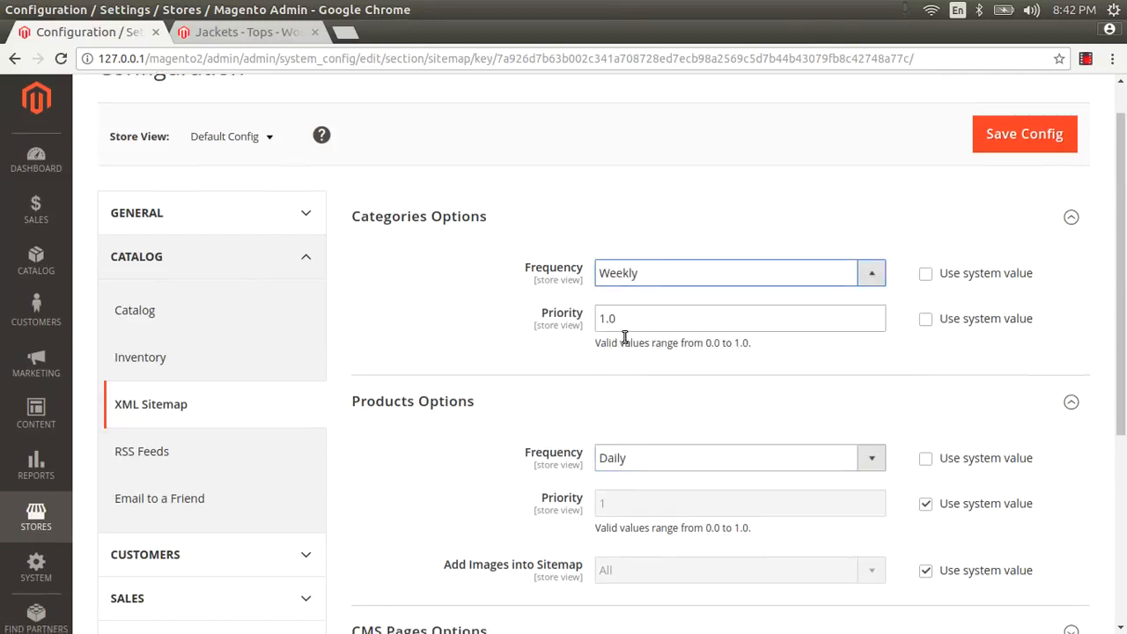
Step: Override the Products priority (1) and set Add Images into Sitemap to All
scroll(621, 343, "down", 3)
left_click(926, 332)
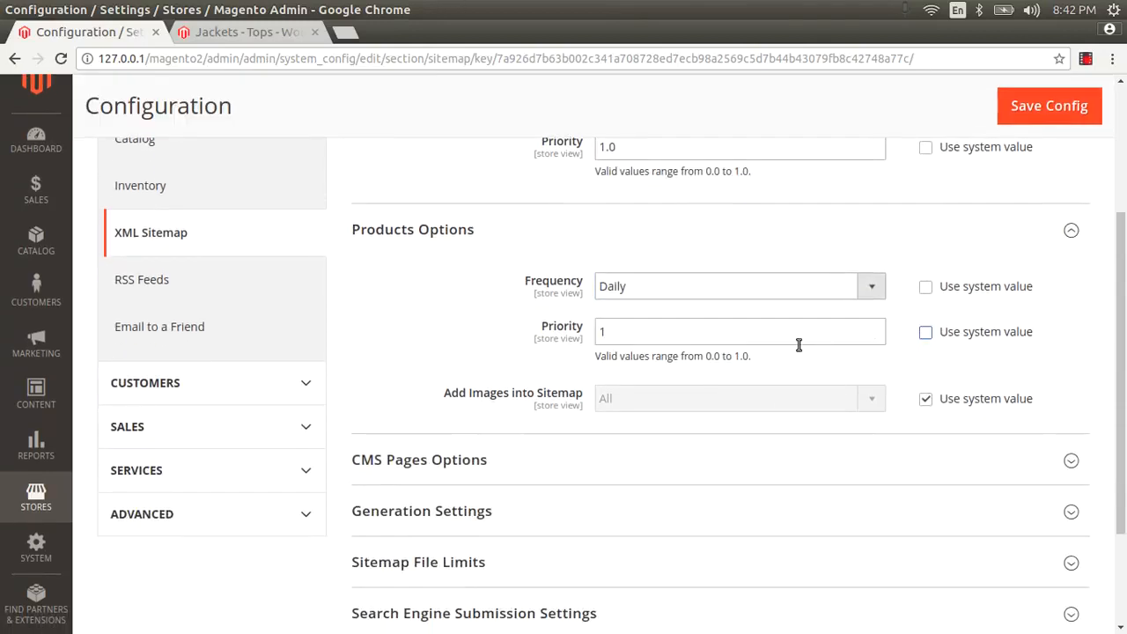
scroll(633, 339, "down", 1)
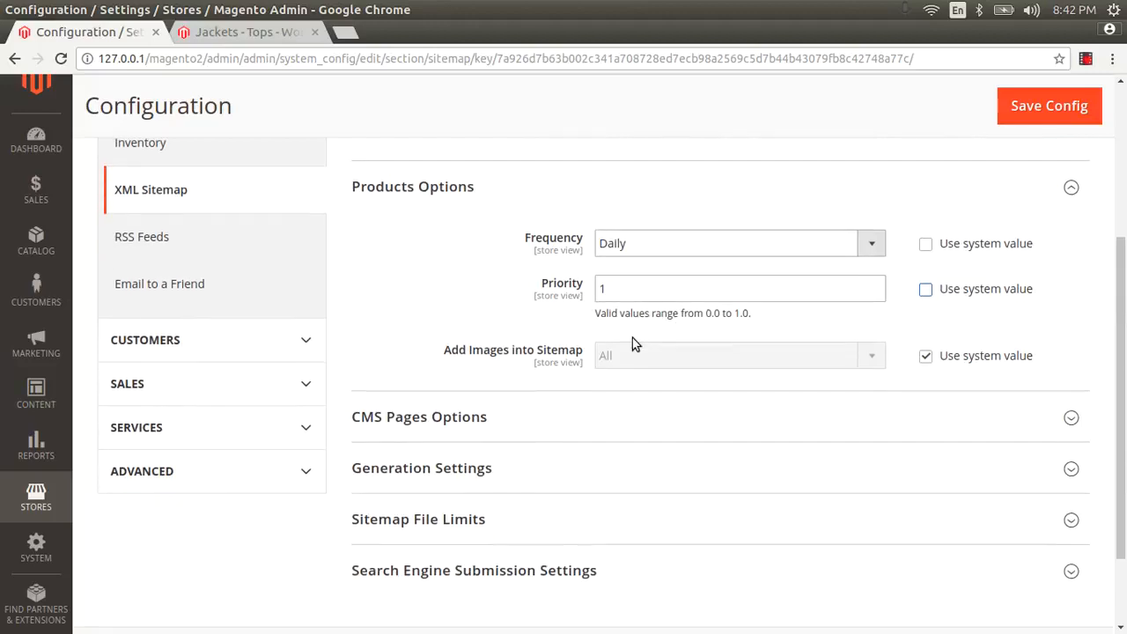
left_click(925, 355)
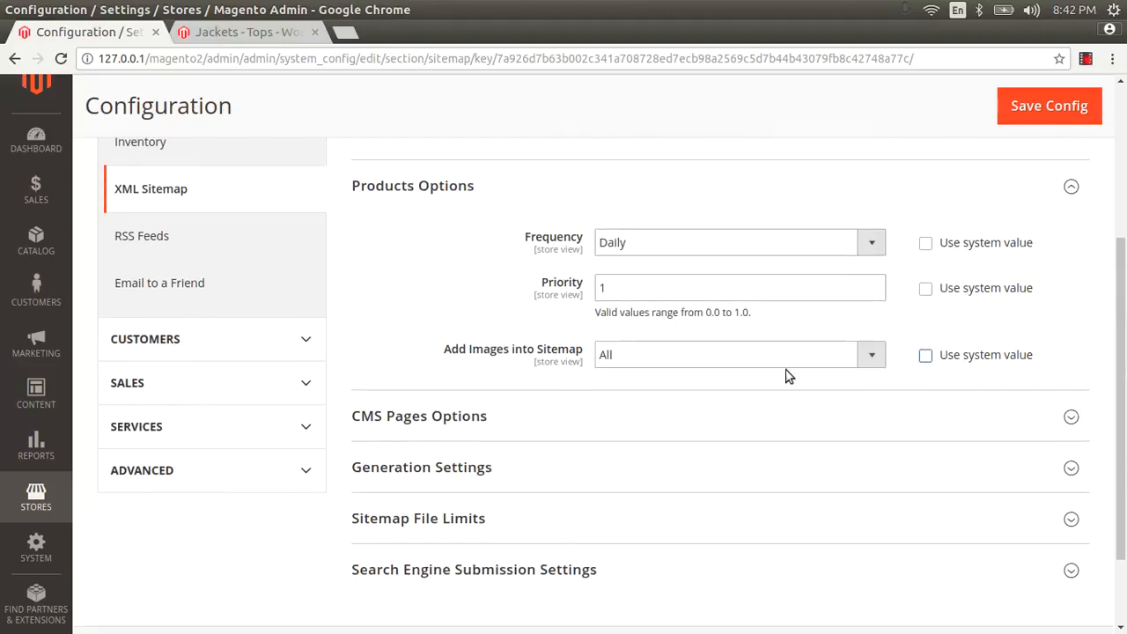
left_click(775, 360)
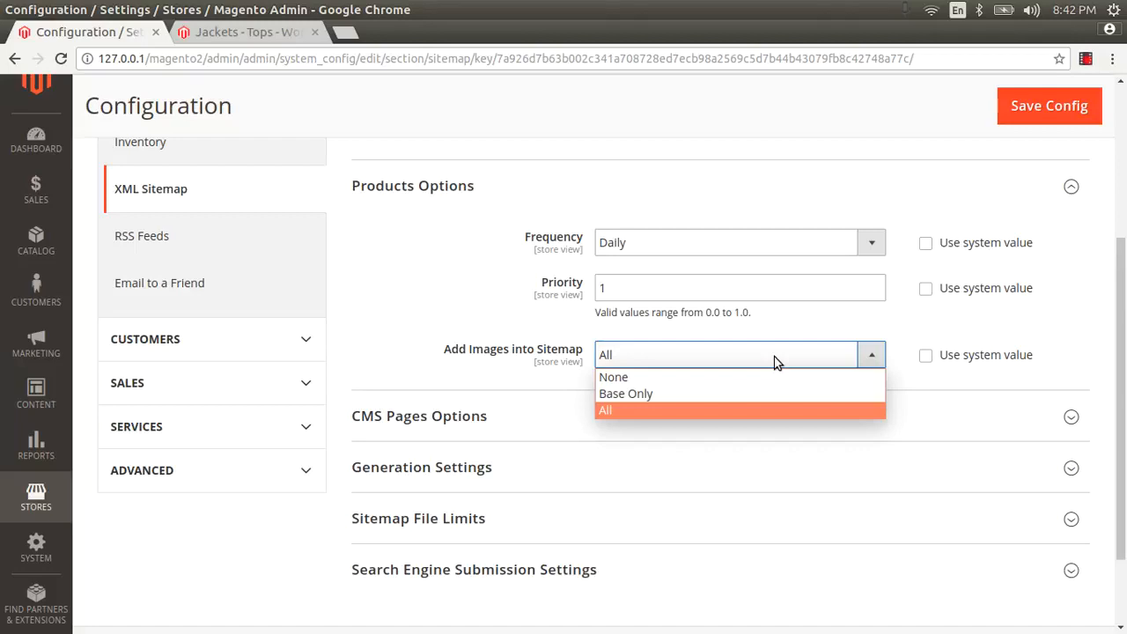
left_click(775, 361)
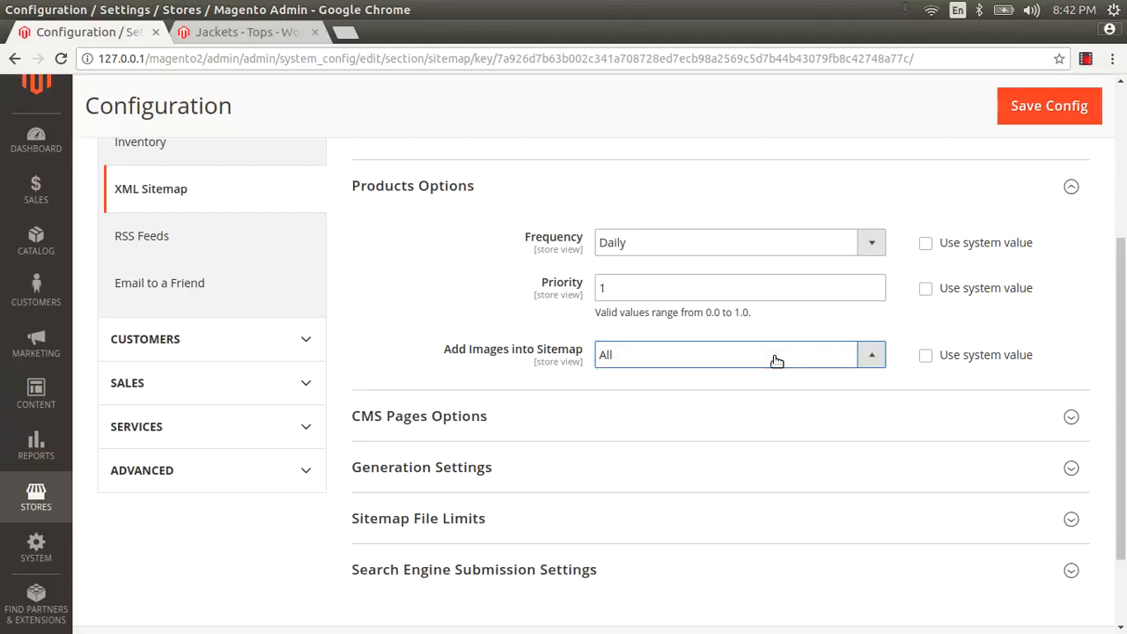
scroll(775, 361, "down", 2)
Step: Expand CMS Pages Options and make its frequency a custom Daily value
left_click(479, 312)
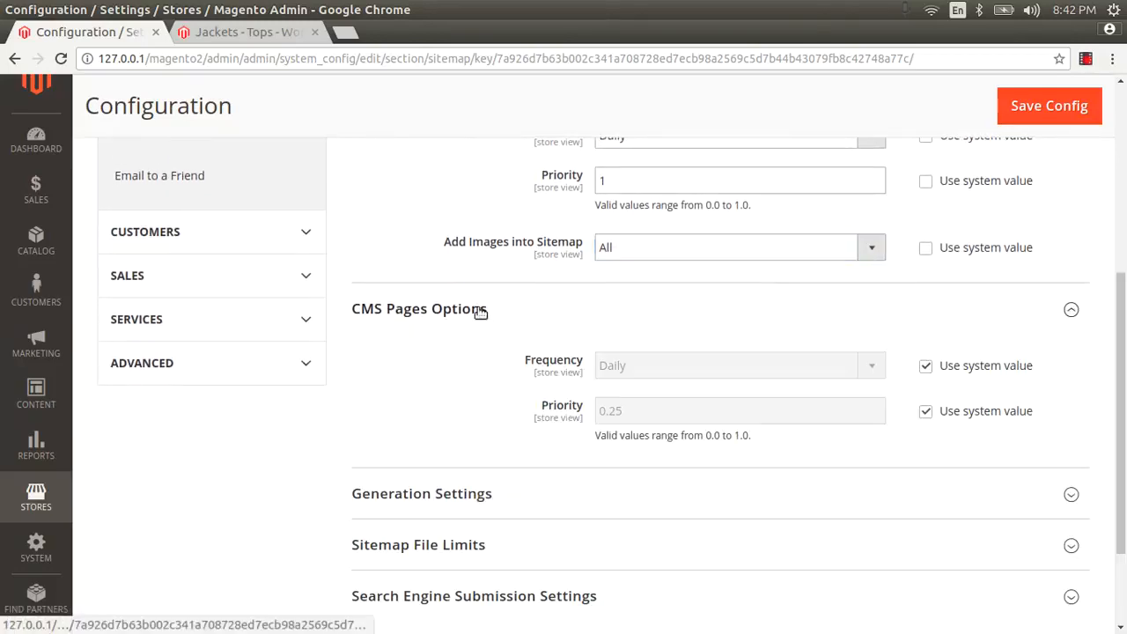
left_click(925, 367)
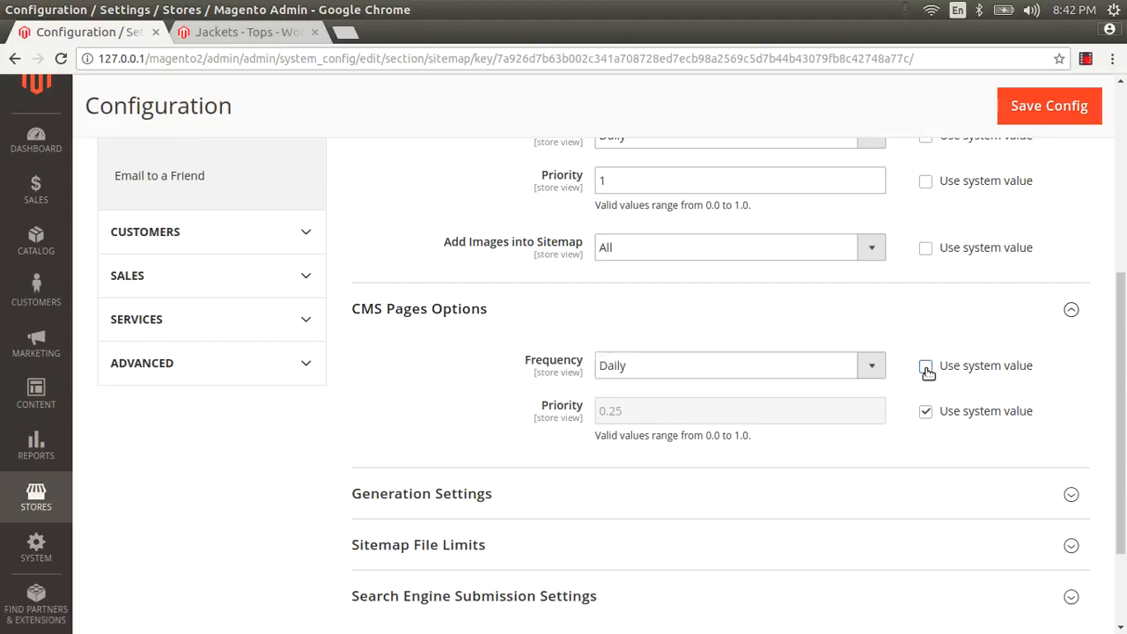
left_click(758, 370)
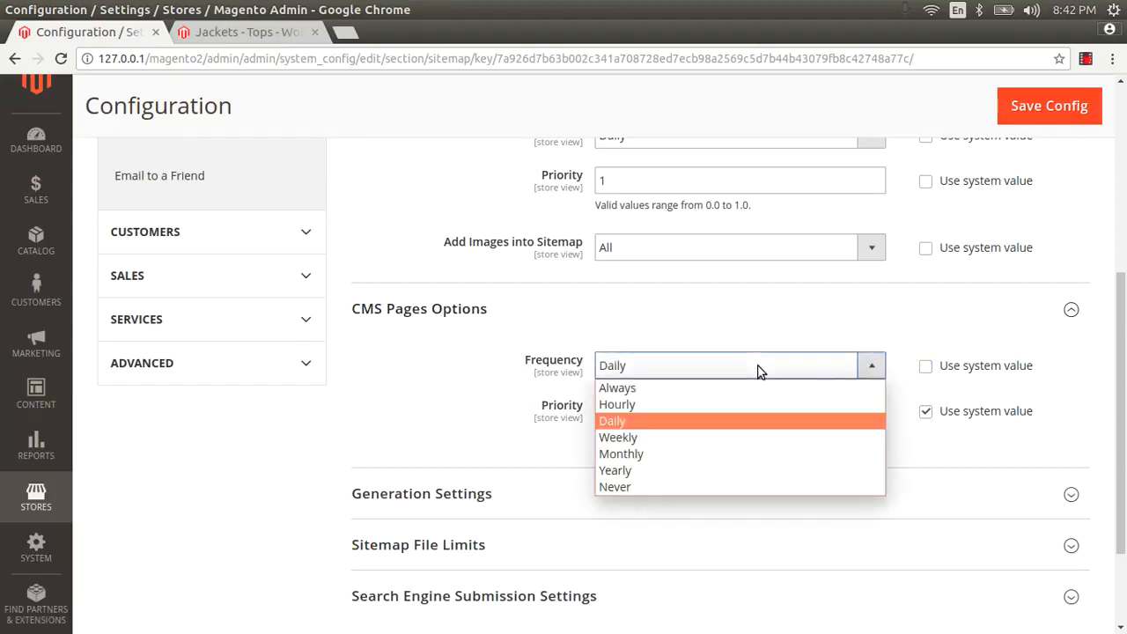
left_click(624, 426)
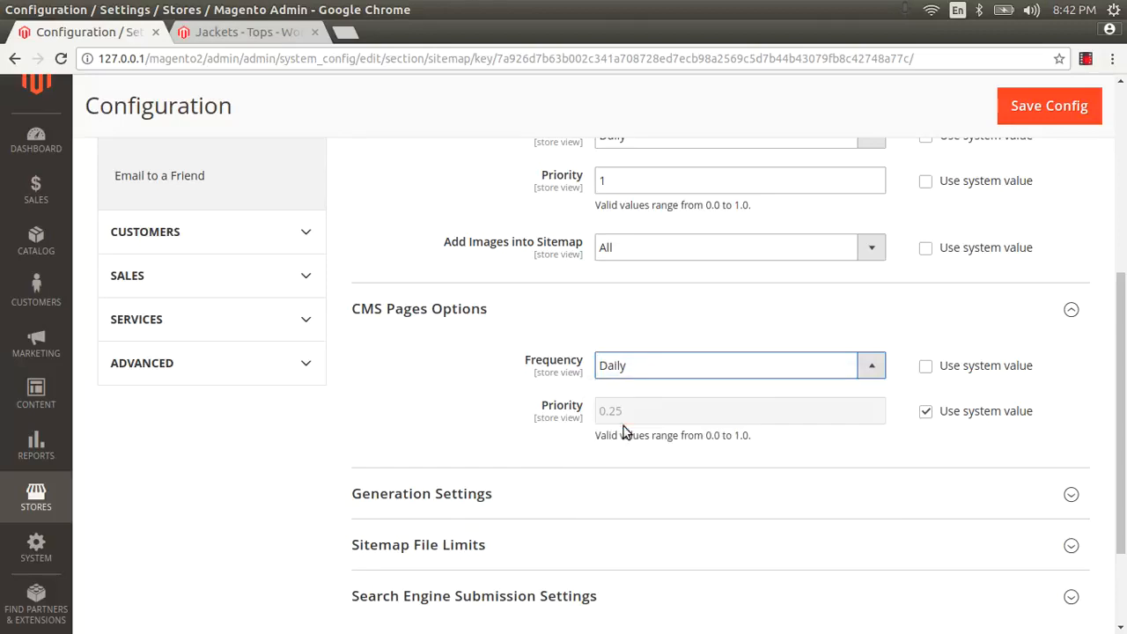
left_click(621, 368)
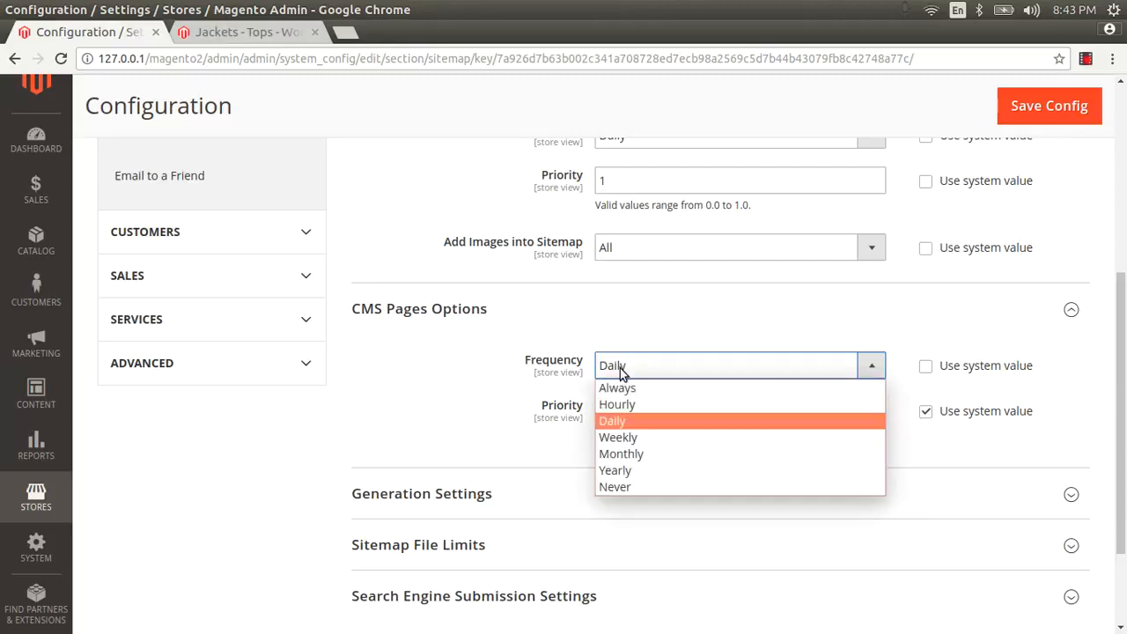
left_click(624, 422)
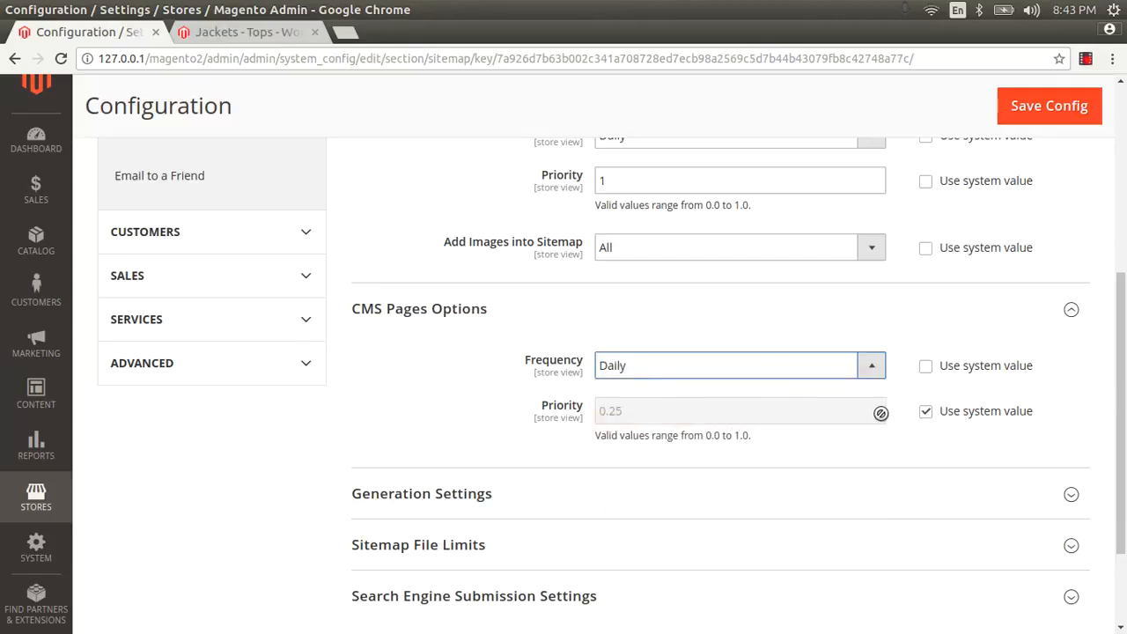
Step: Make the CMS Pages priority custom and enter 0.25
left_click(926, 411)
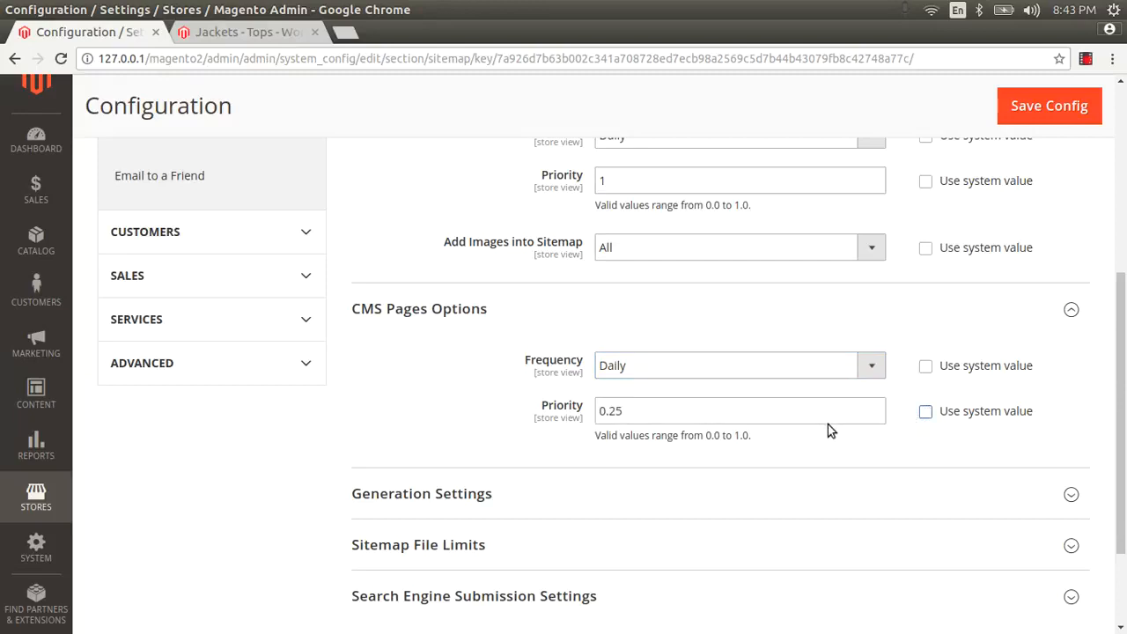
double_click(806, 413)
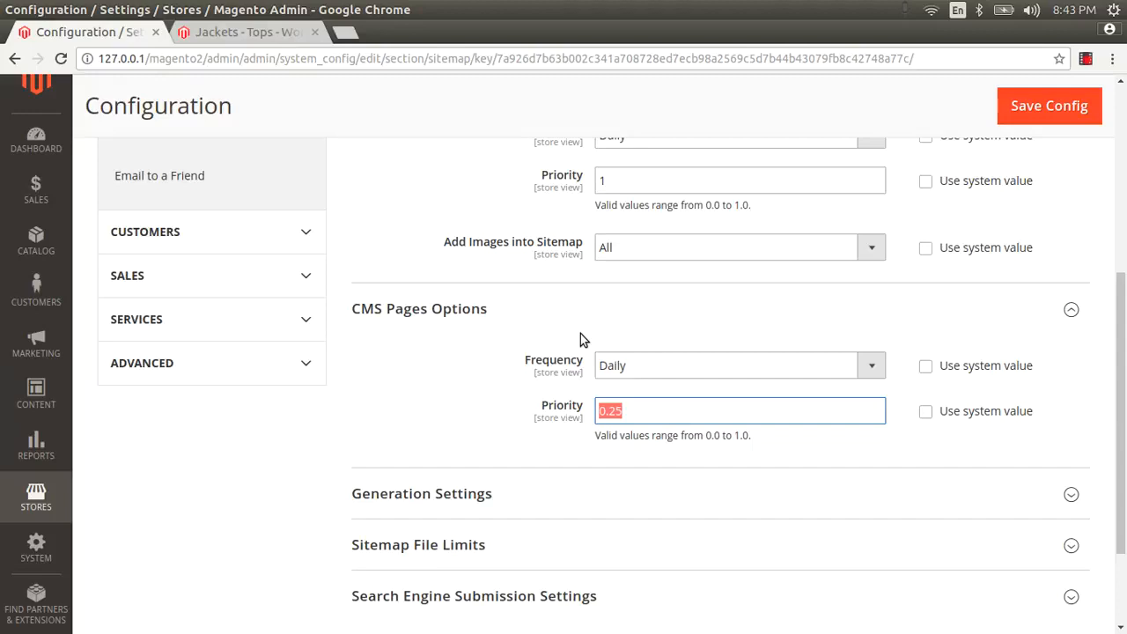
type("1")
key("BackSpace")
type("0.25")
left_click_drag(600, 435, 759, 438)
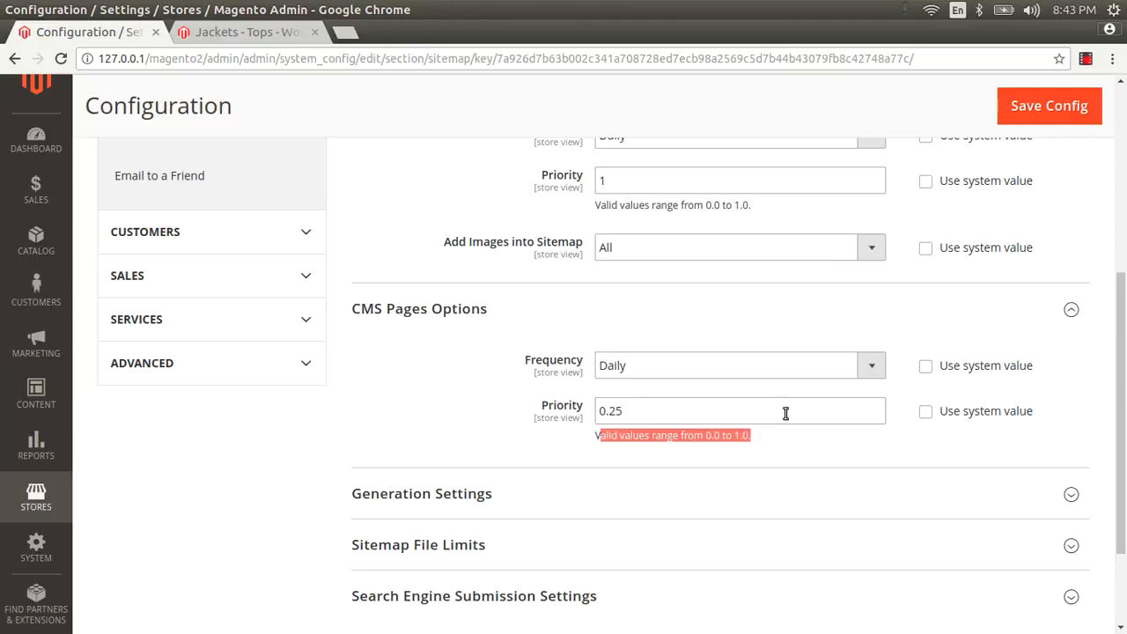
scroll(787, 411, "down", 3)
Step: Expand Generation Settings and set Enabled to Yes as a custom value
left_click(400, 361)
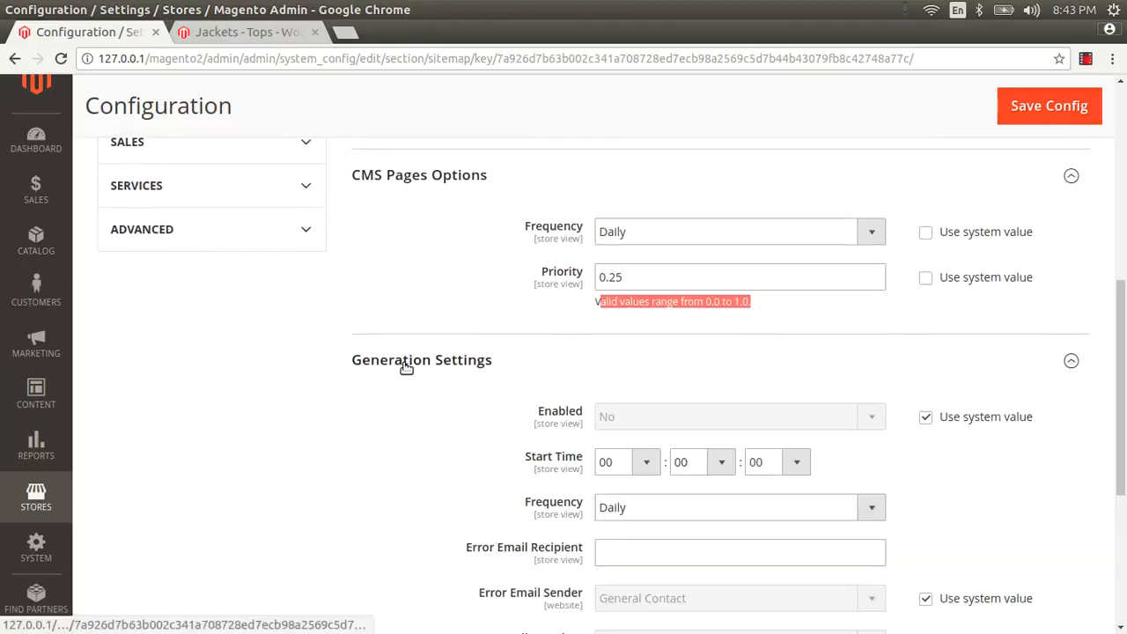
scroll(830, 301, "down", 3)
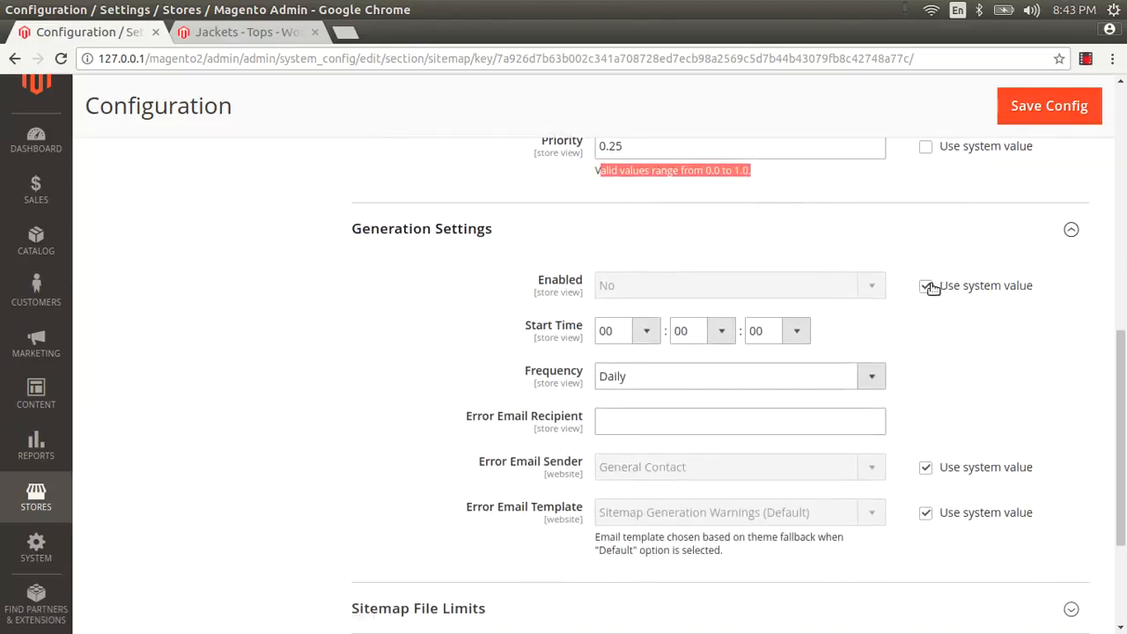
left_click(926, 286)
left_click(796, 289)
left_click(683, 310)
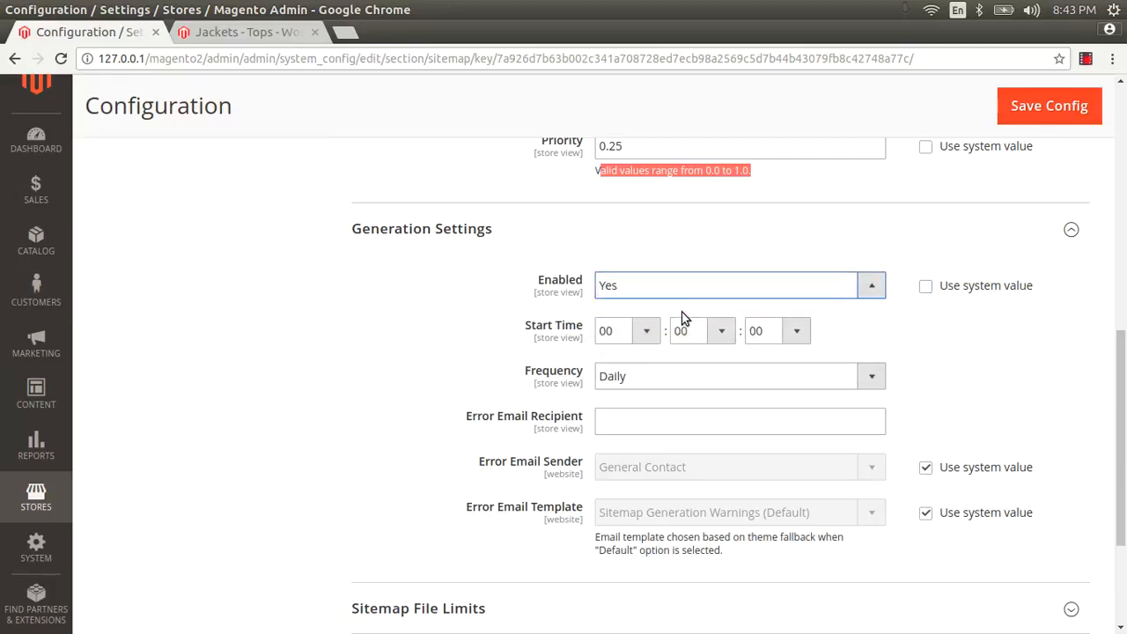
Step: Set the sitemap generation Start Time to 01:04:01
left_click(647, 331)
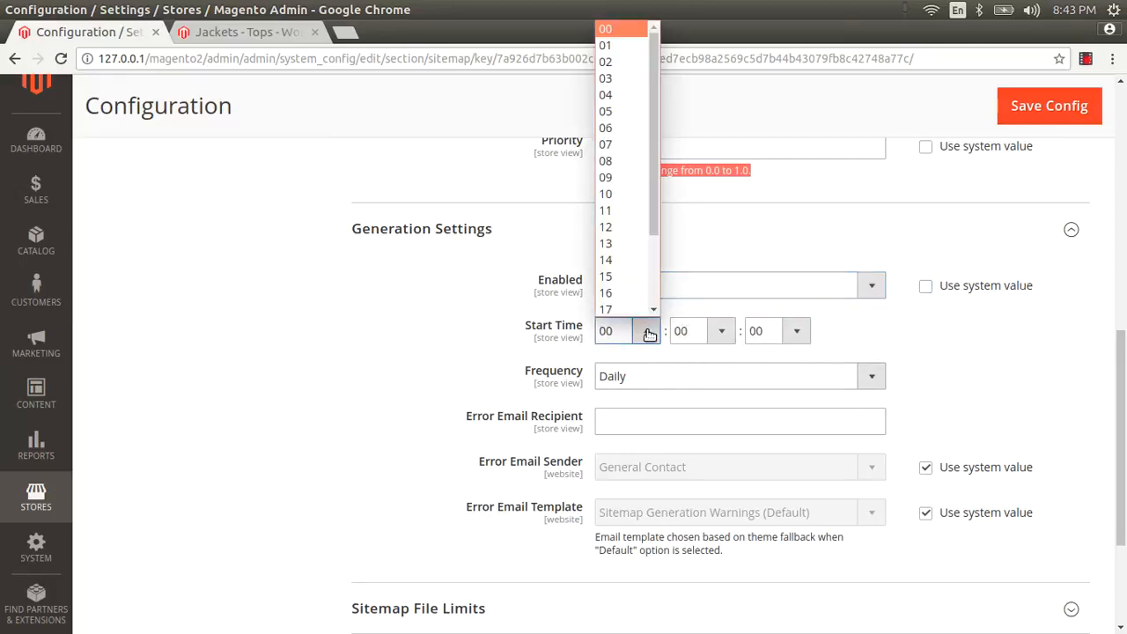
left_click(649, 332)
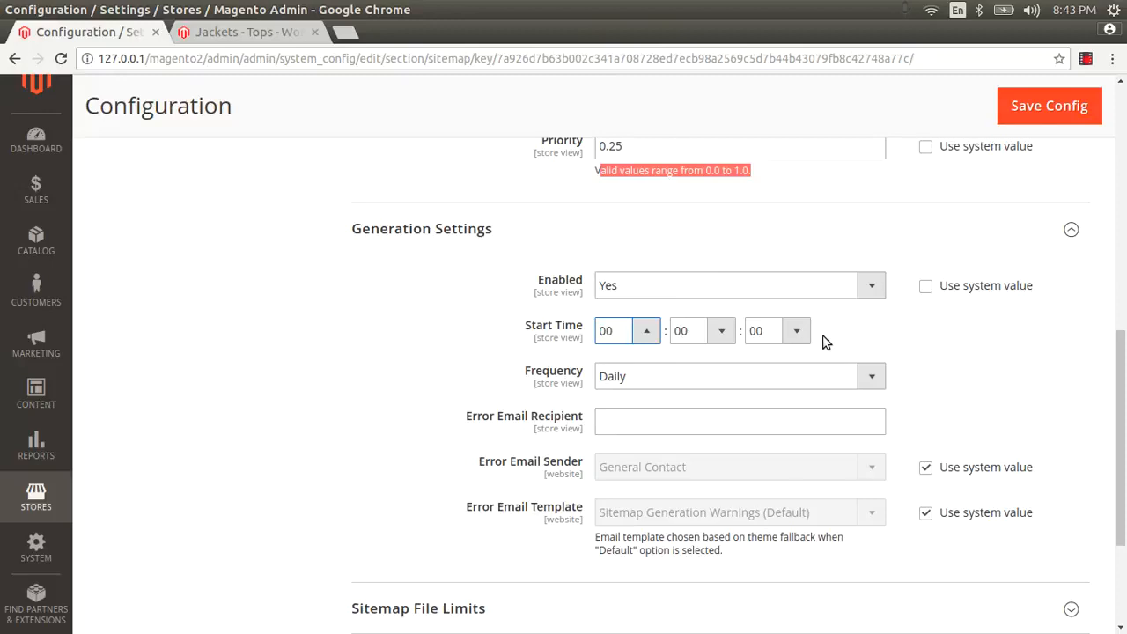
left_click(641, 333)
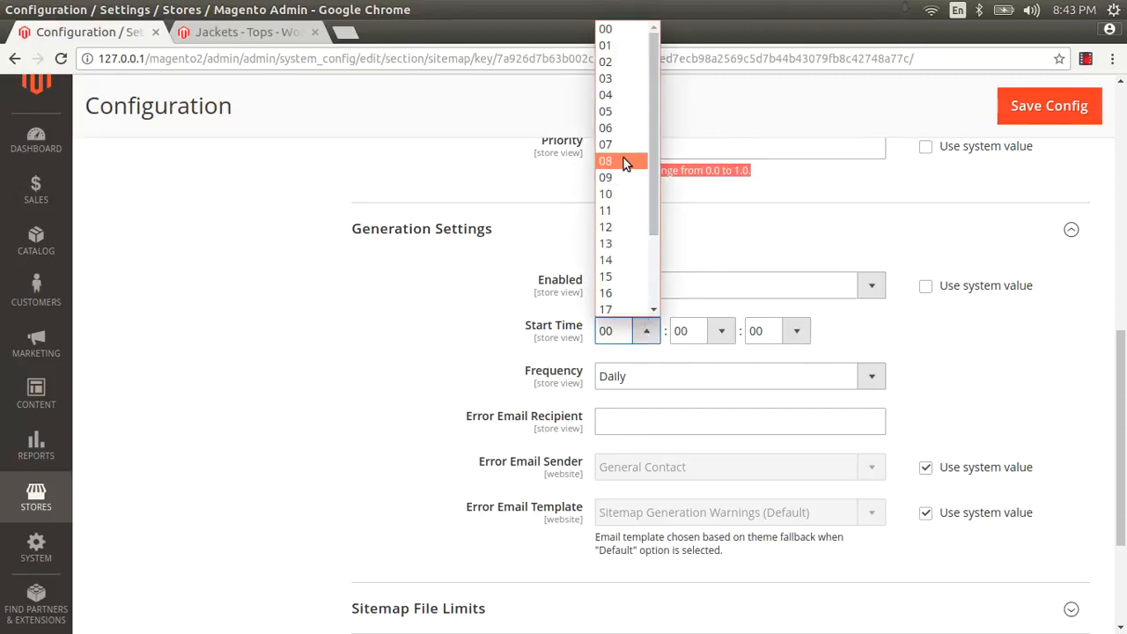
left_click(629, 46)
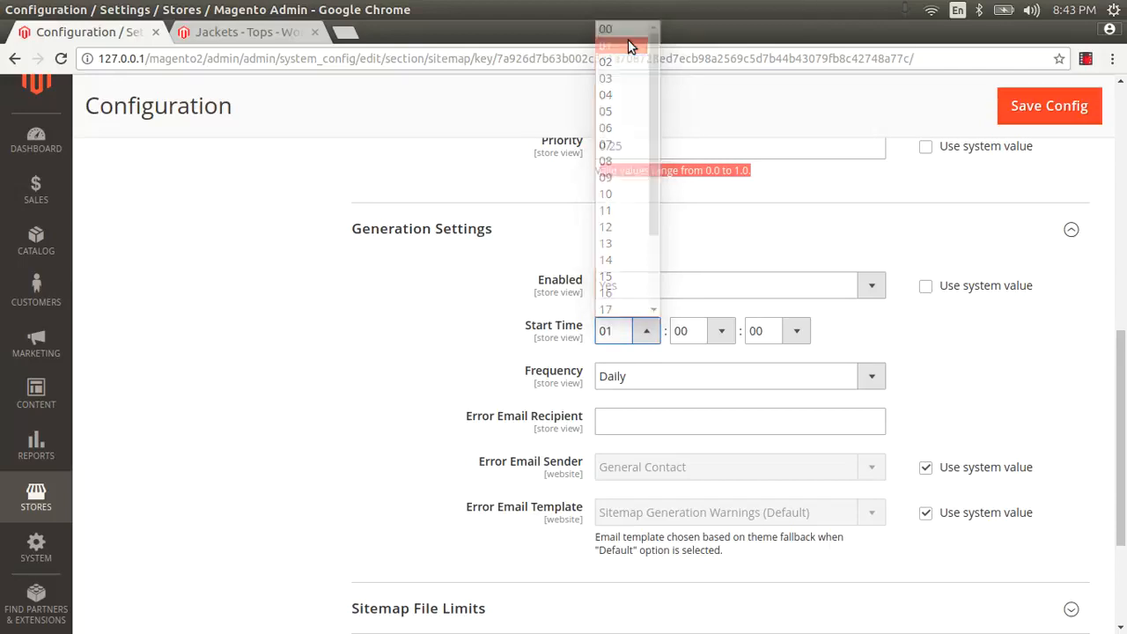
left_click(723, 329)
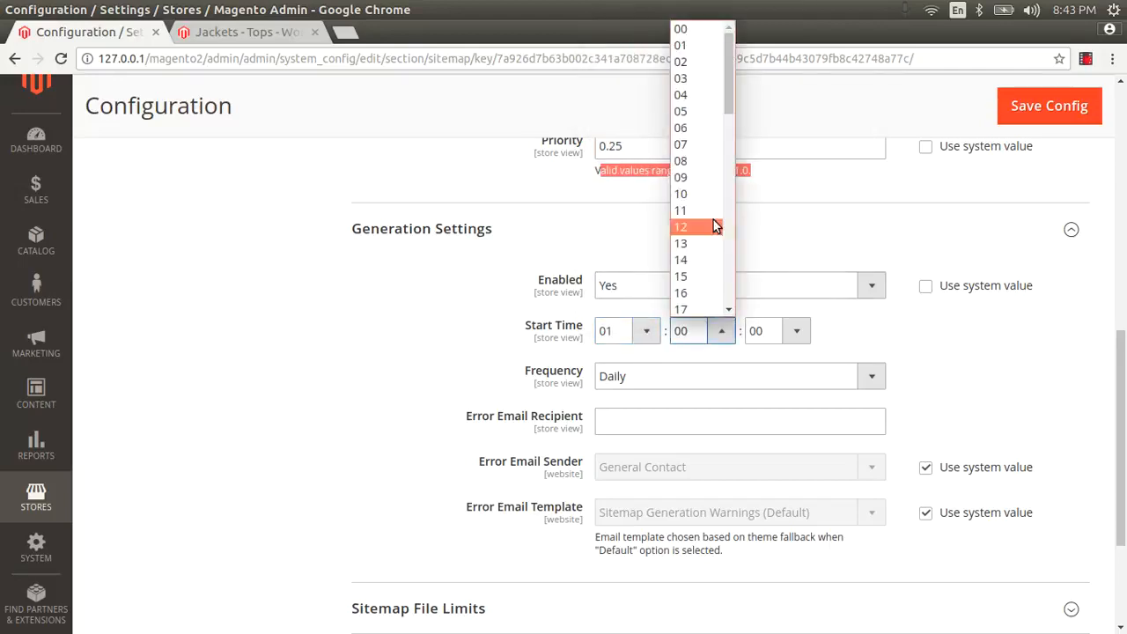
left_click(701, 97)
left_click(786, 333)
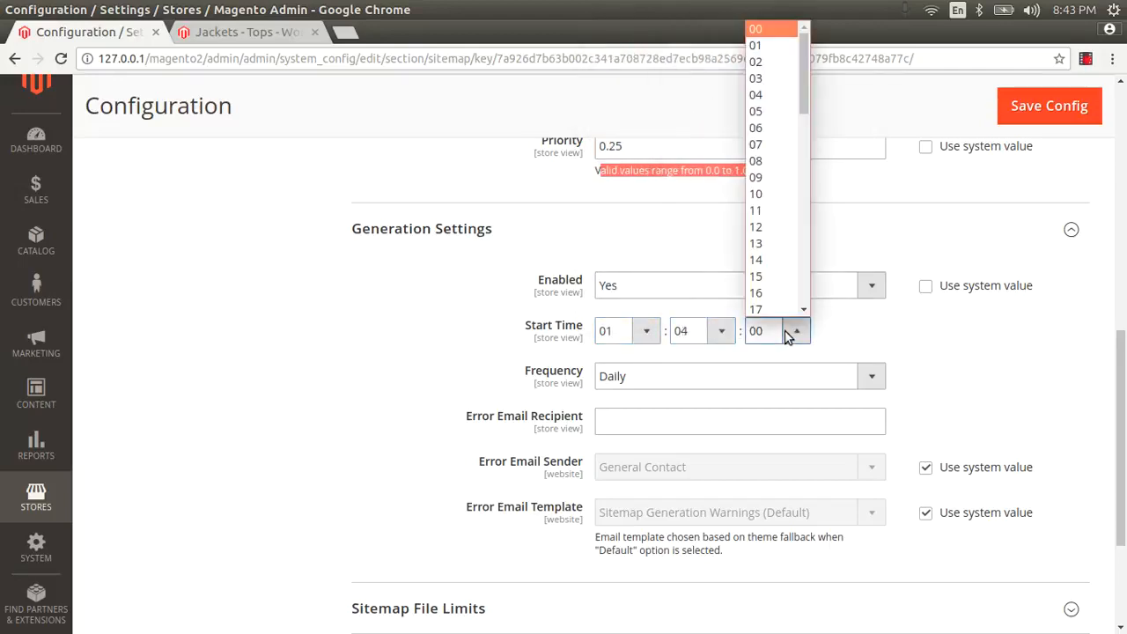
left_click(773, 45)
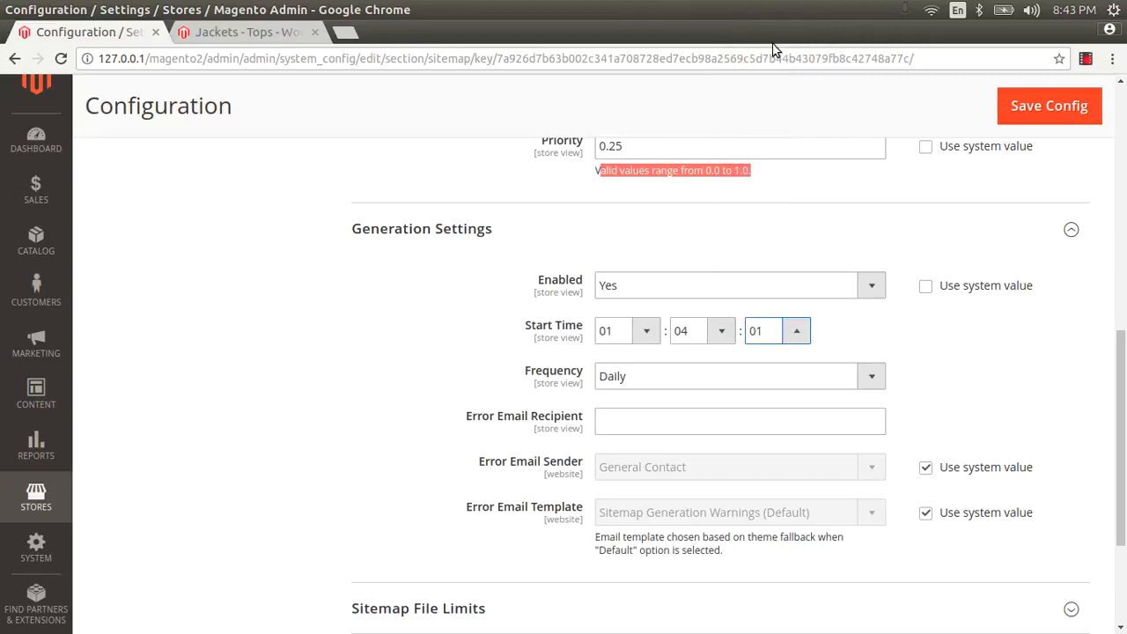
left_click(720, 334)
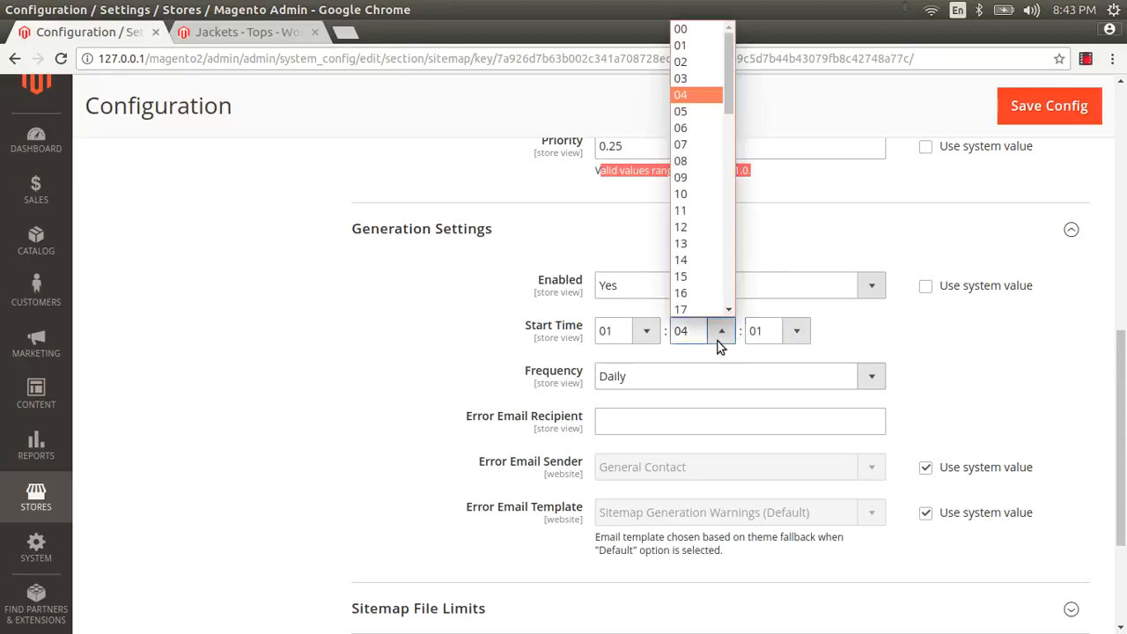
left_click(802, 330)
scroll(840, 331, "down", 3)
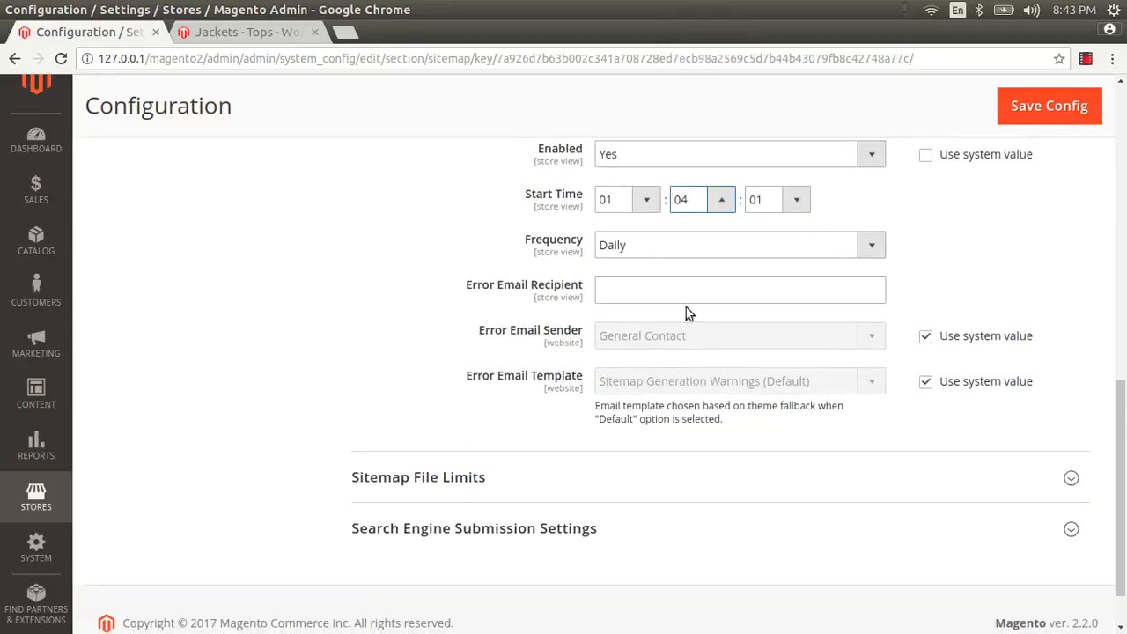
Step: Keep Daily generation frequency and enter the error email recipient's address
left_click(643, 244)
left_click(643, 244)
left_click(614, 287)
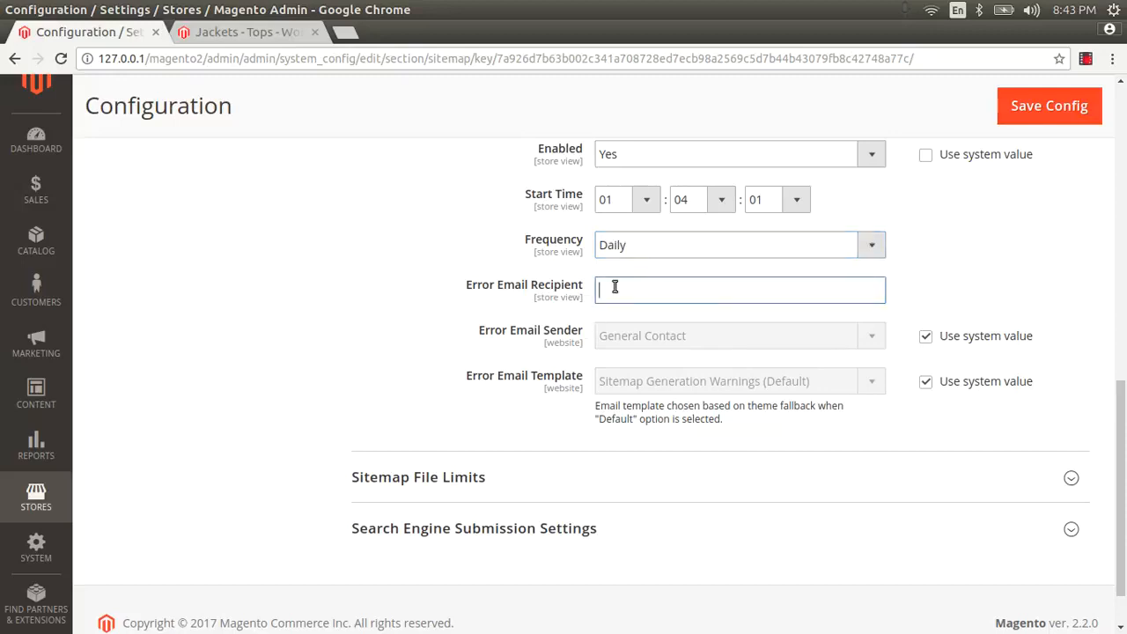
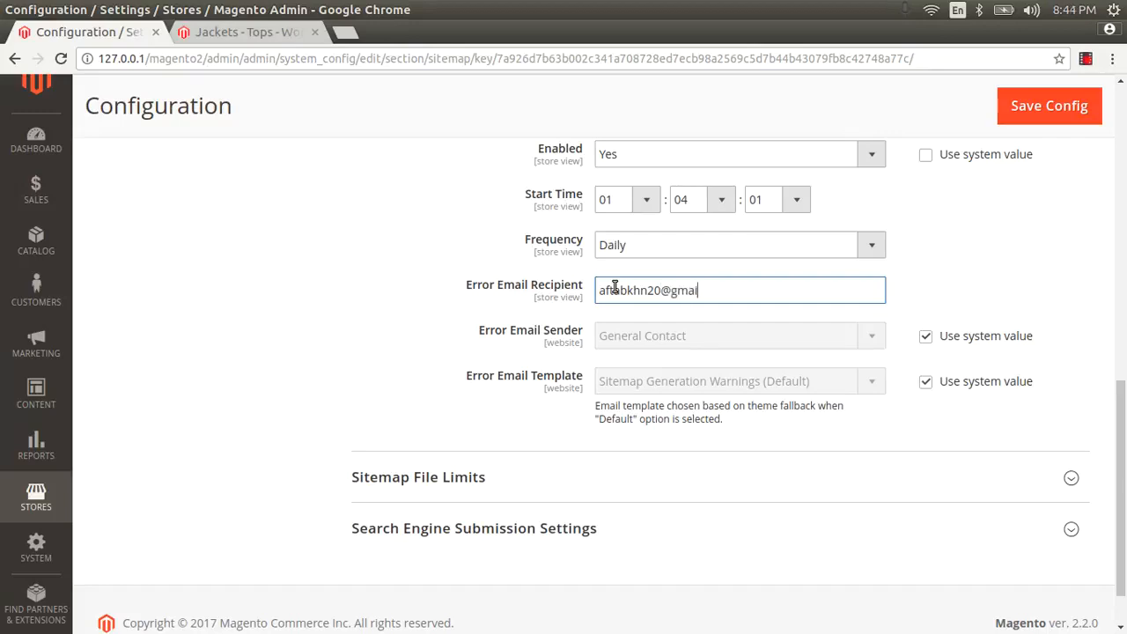
Step: Make the Error Email Sender custom, set to General Contact
left_click(925, 336)
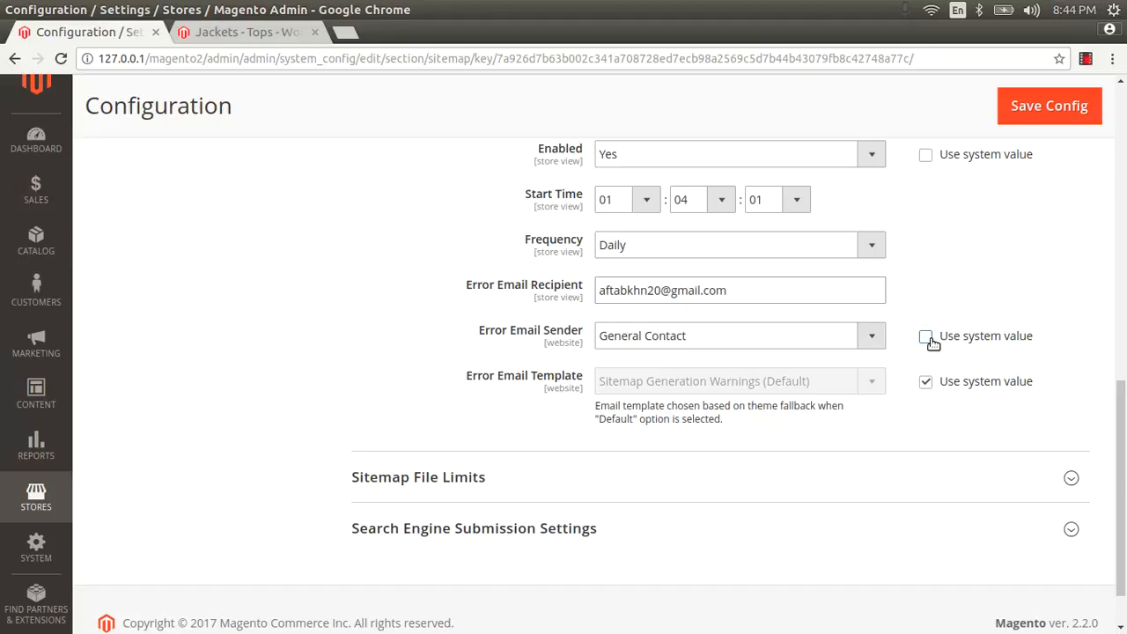
left_click(793, 338)
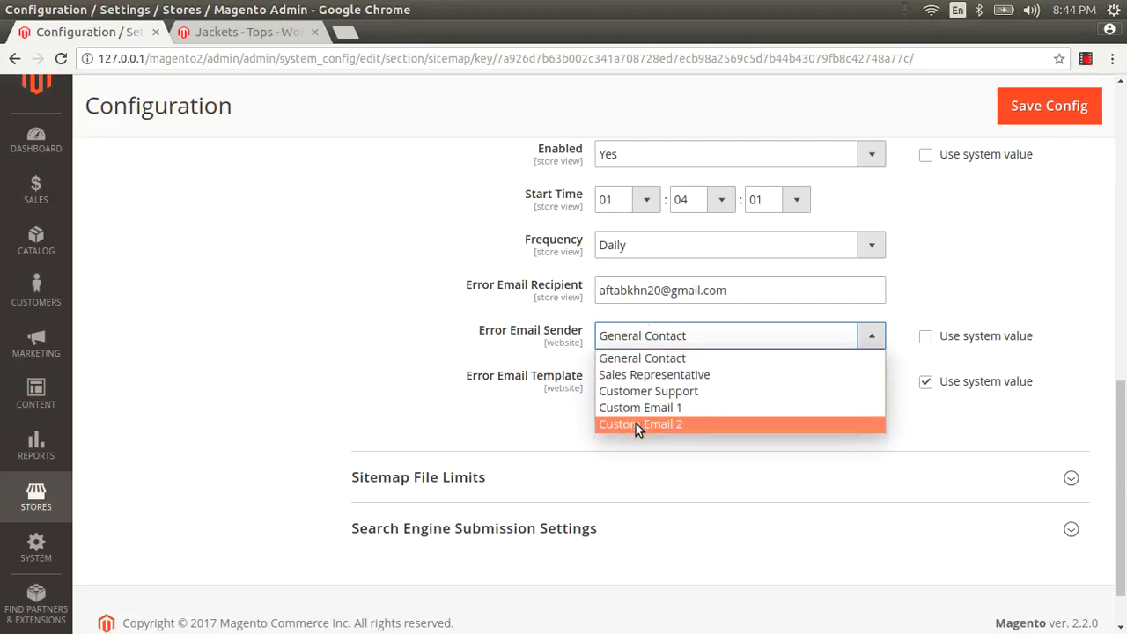
left_click(658, 348)
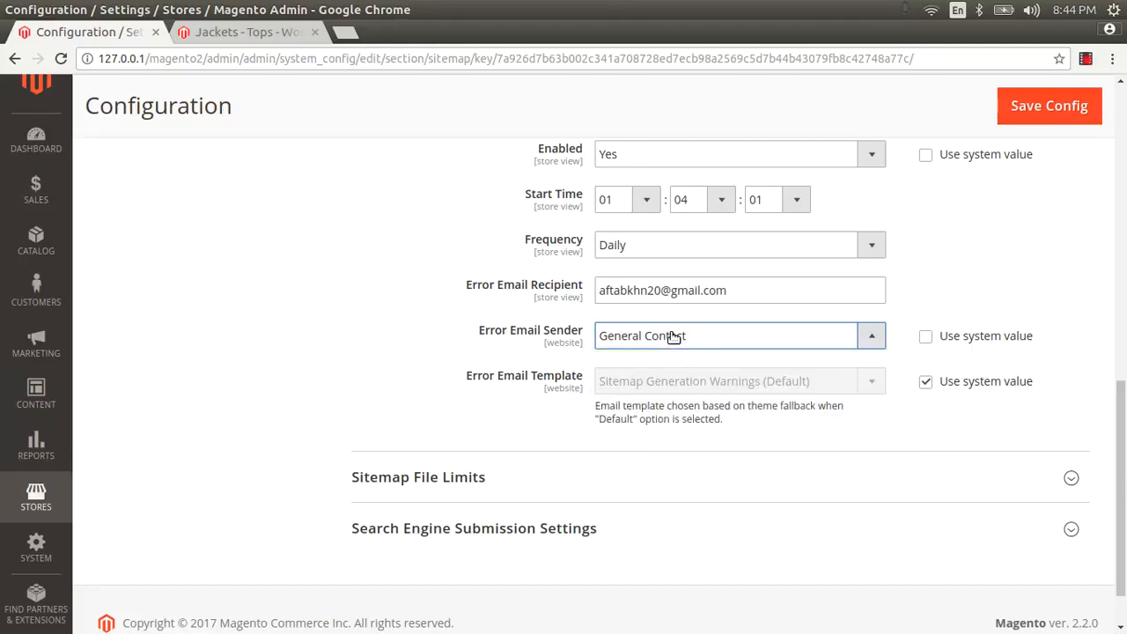
left_click(673, 338)
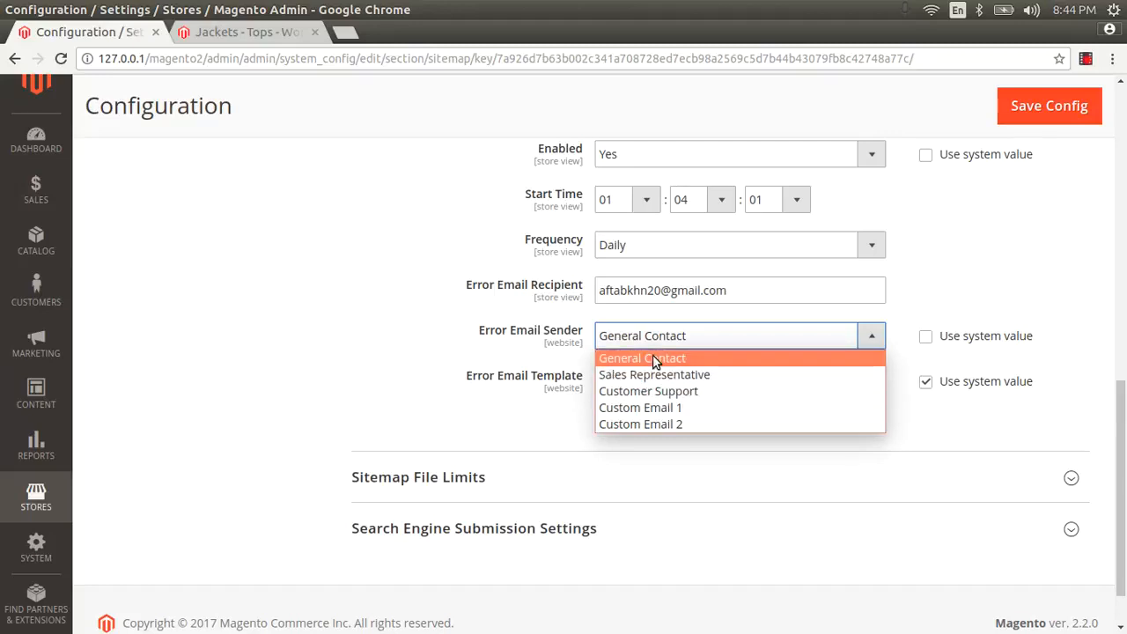
left_click(653, 361)
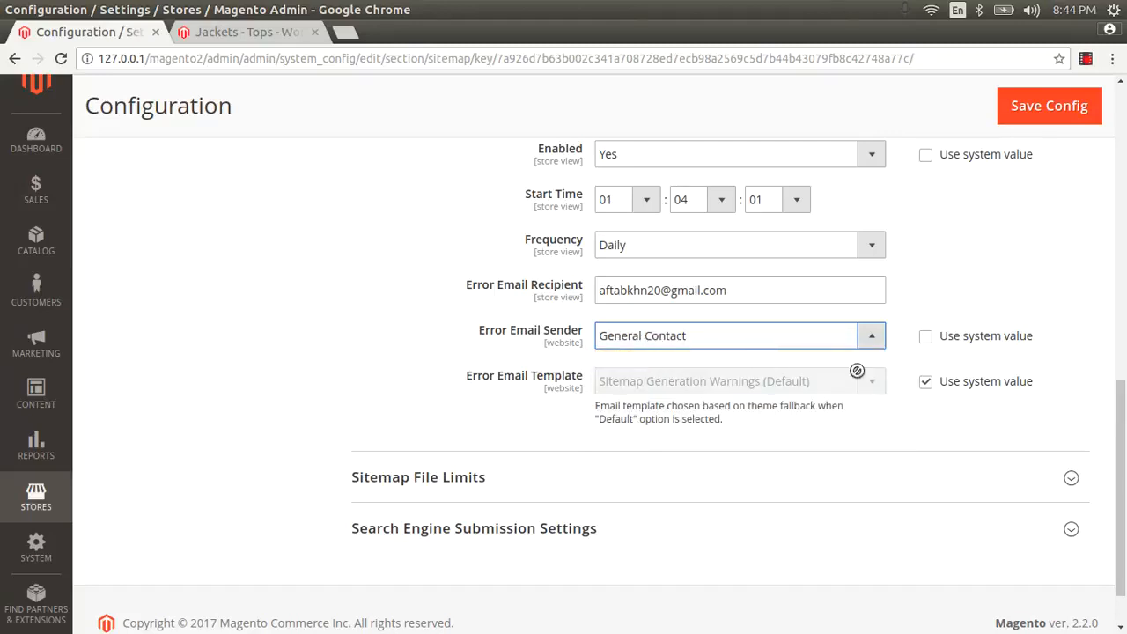
Step: Make the Error Email Template custom, using Sitemap Generation Warnings (Default)
left_click(926, 381)
left_click(722, 382)
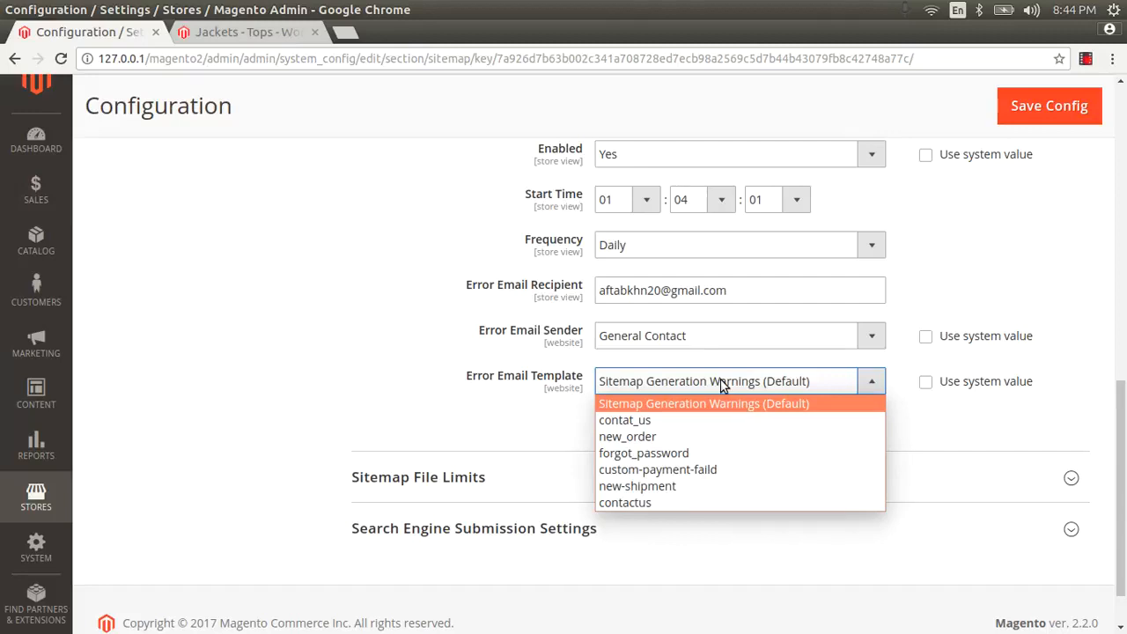
left_click(721, 382)
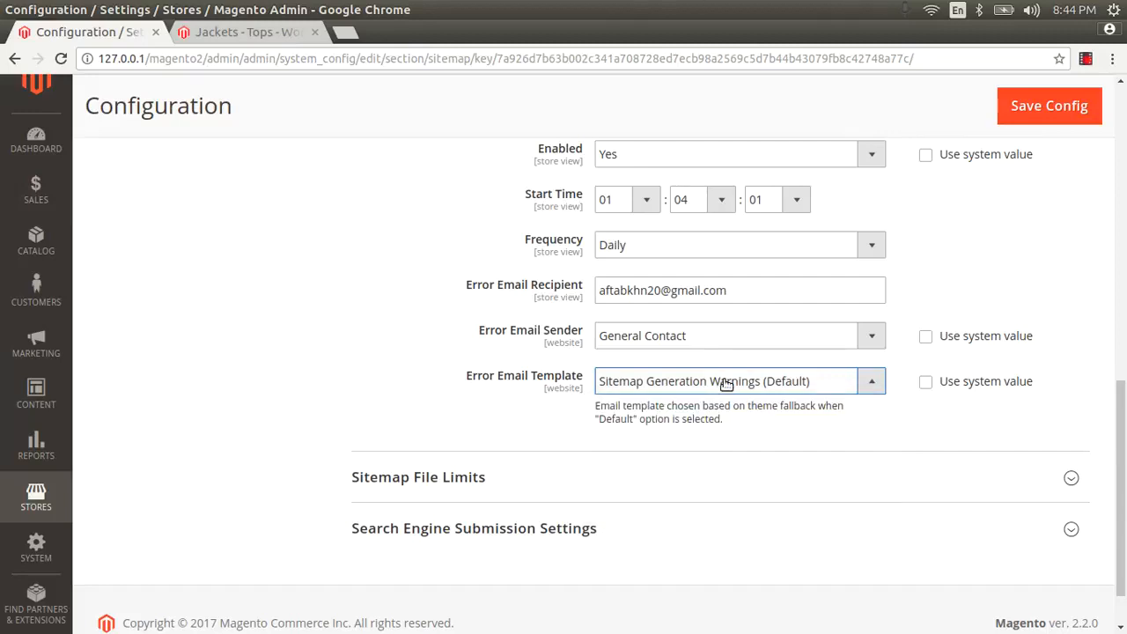
scroll(722, 382, "down", 1)
left_click(714, 336)
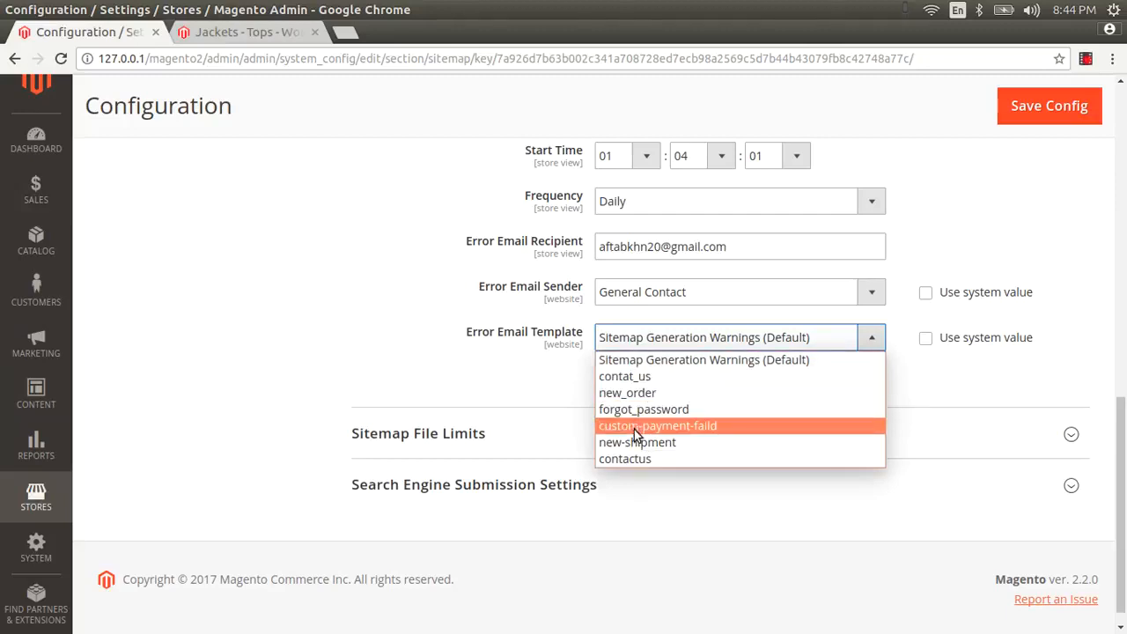
left_click(646, 349)
Step: Expand Sitemap File Limits and change Maximum No of URLs Per File from 50000 to 70000
scroll(496, 390, "down", 1)
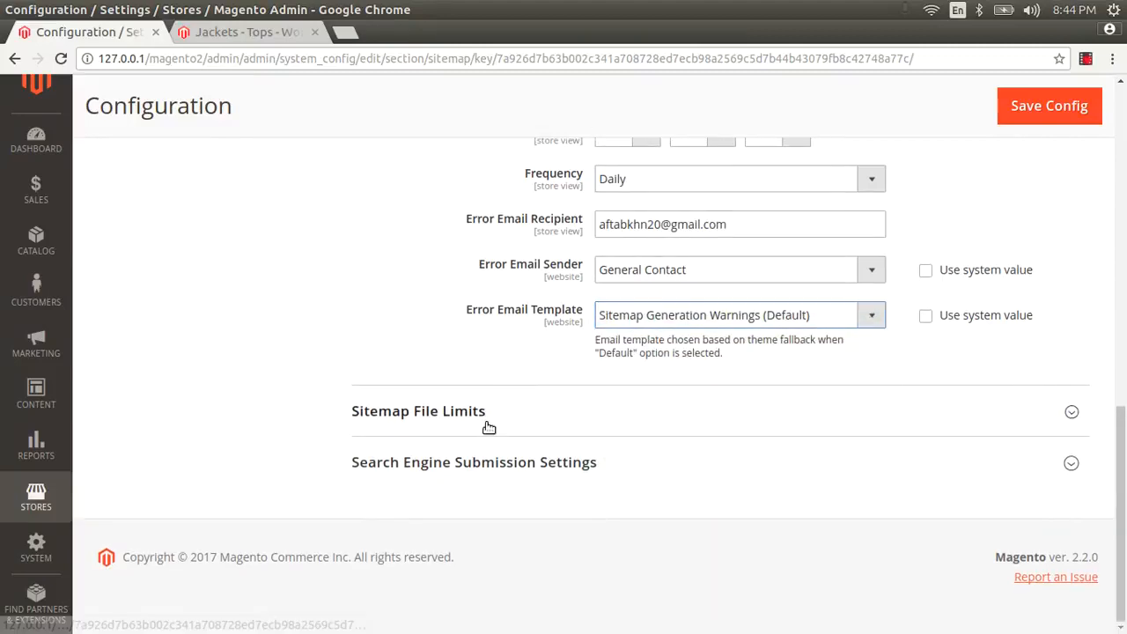
left_click(489, 427)
scroll(490, 407, "down", 3)
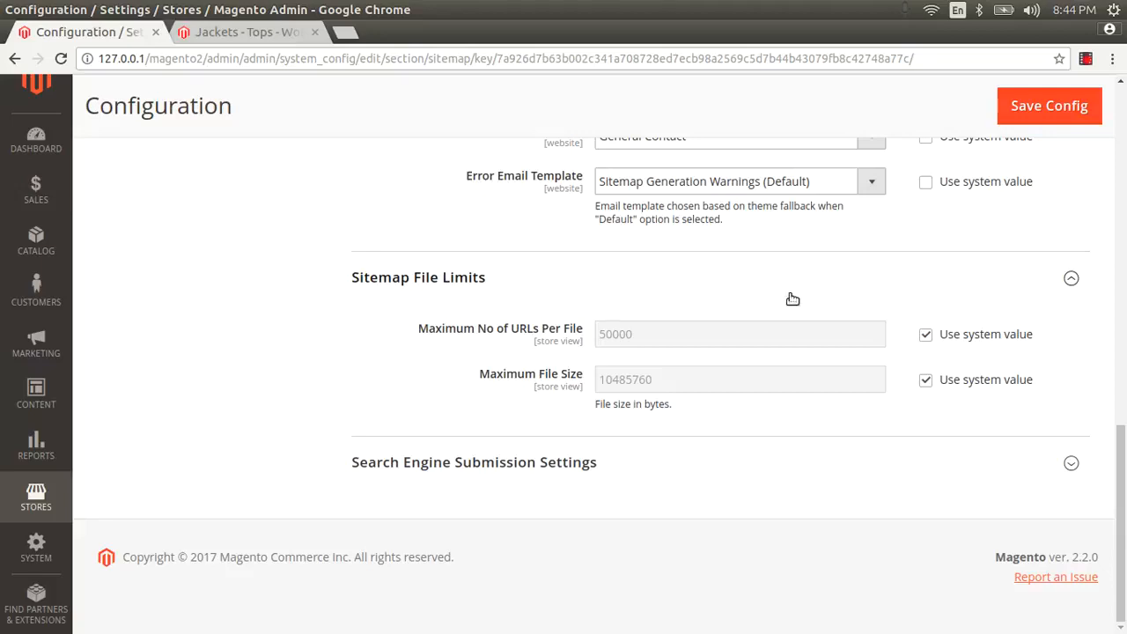
left_click(925, 334)
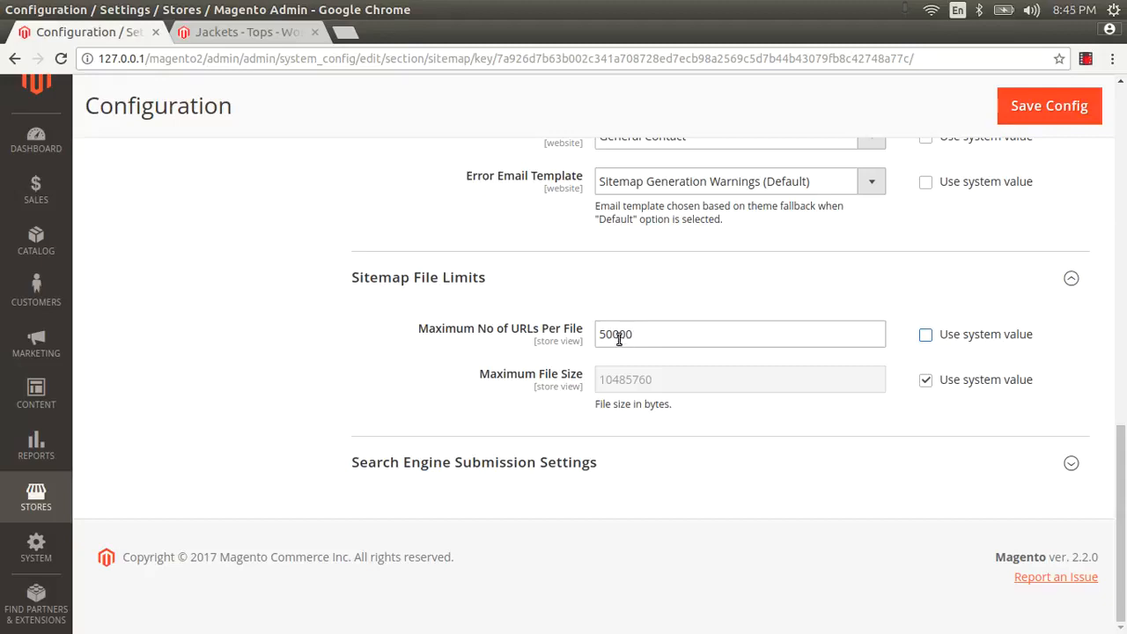
left_click(613, 337)
left_click_drag(613, 337, 589, 346)
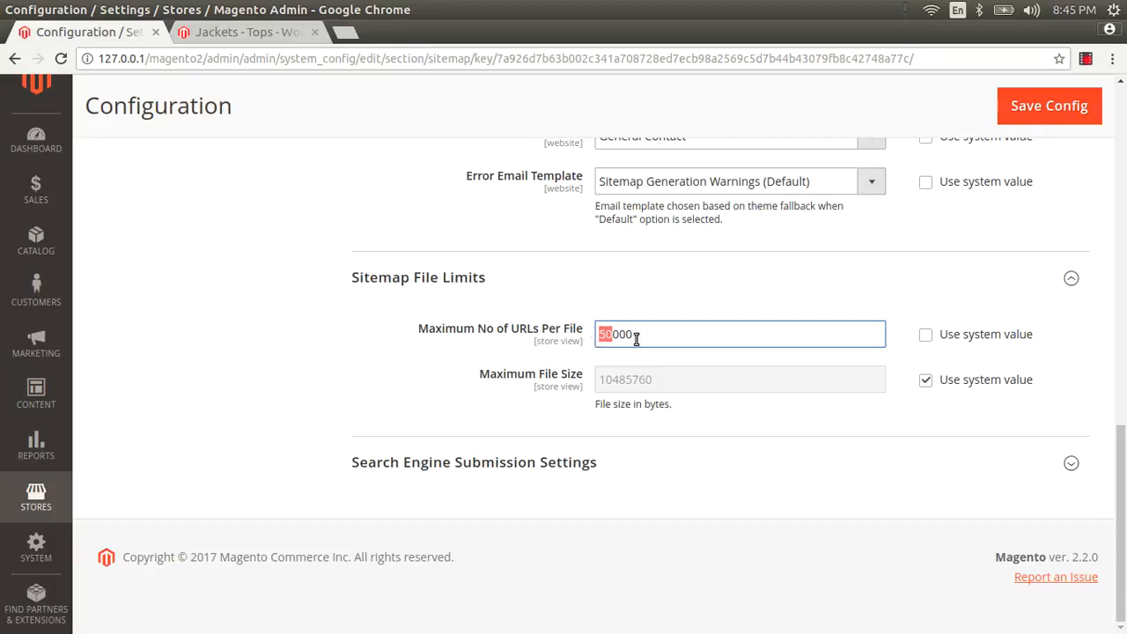
left_click_drag(637, 338, 598, 336)
left_click(607, 337)
left_click_drag(612, 335, 592, 338)
left_click_drag(607, 331, 577, 347)
type("7")
Step: Make Maximum File Size custom, changing 10485760 to 20485760
left_click(925, 380)
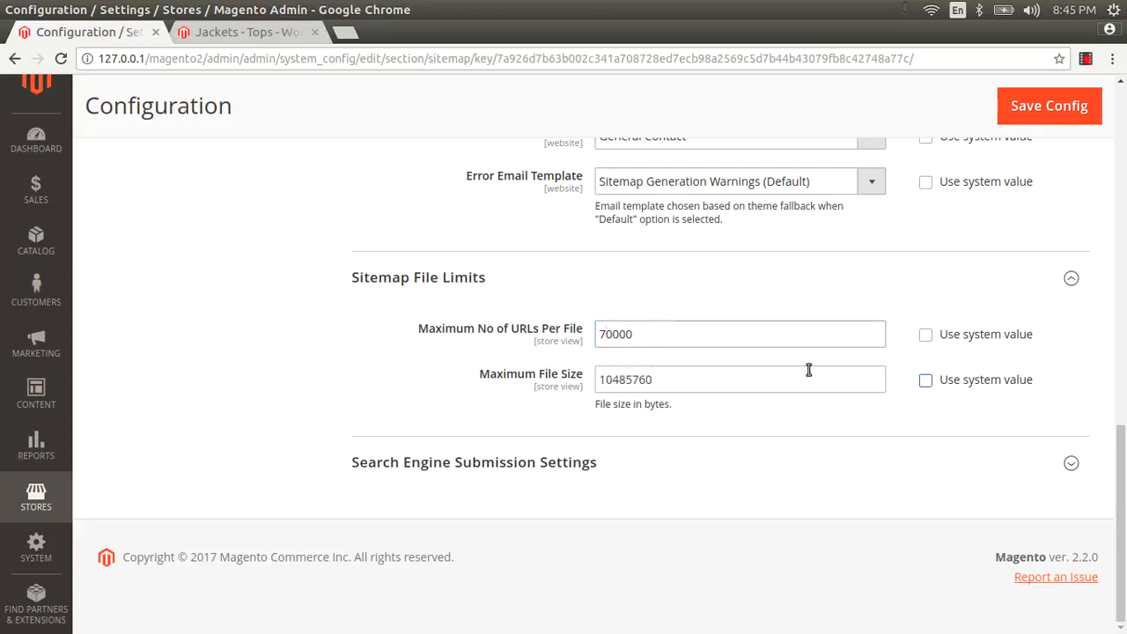
left_click_drag(611, 387, 662, 392)
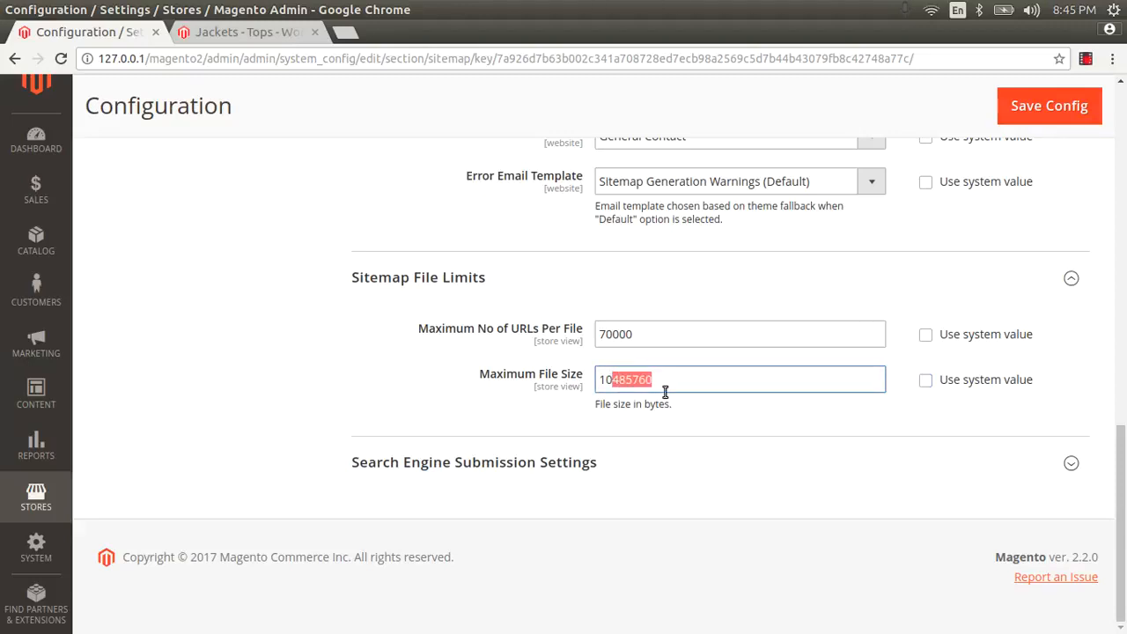
left_click(612, 379)
left_click_drag(608, 380, 597, 386)
type("2")
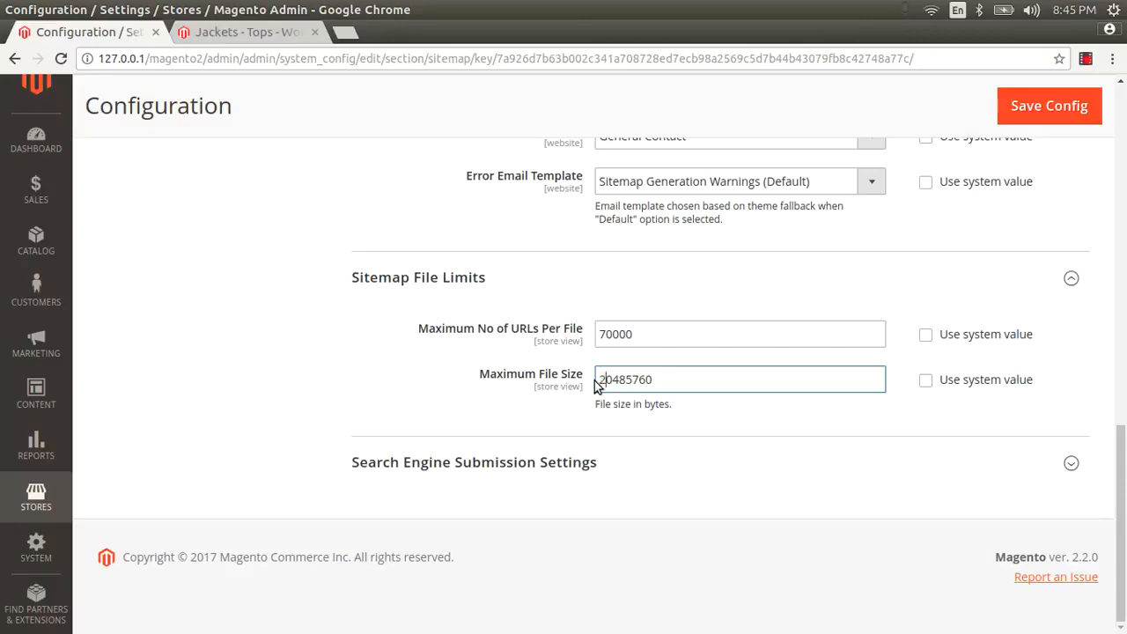
left_click(567, 458)
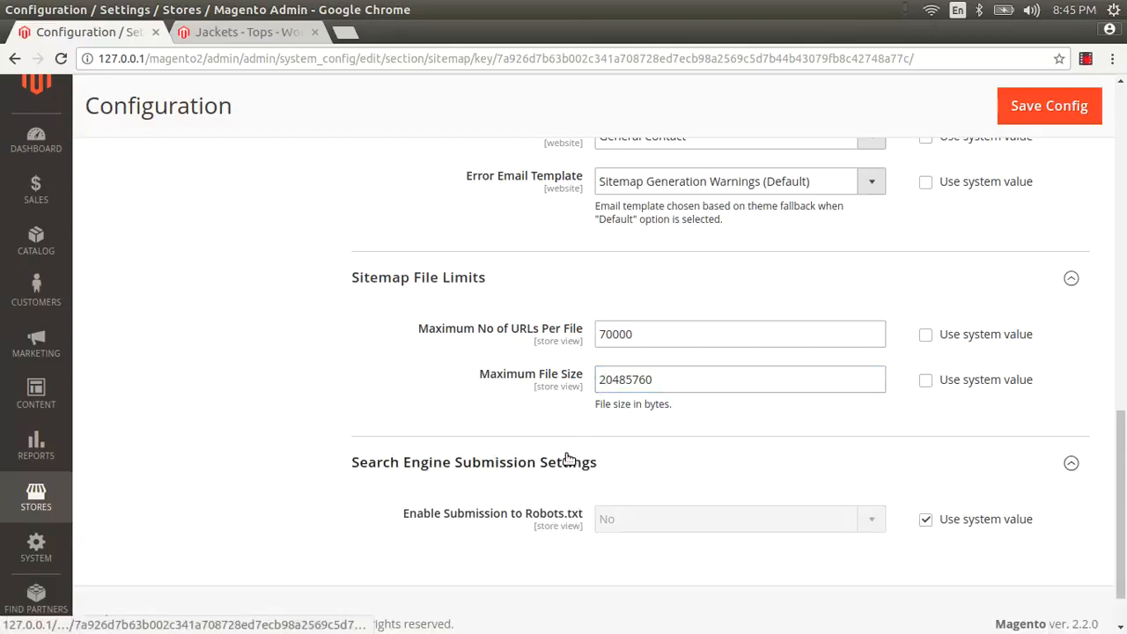
Step: Override the system value and set Enable Submission to Robots.txt to Yes
scroll(546, 458, "down", 1)
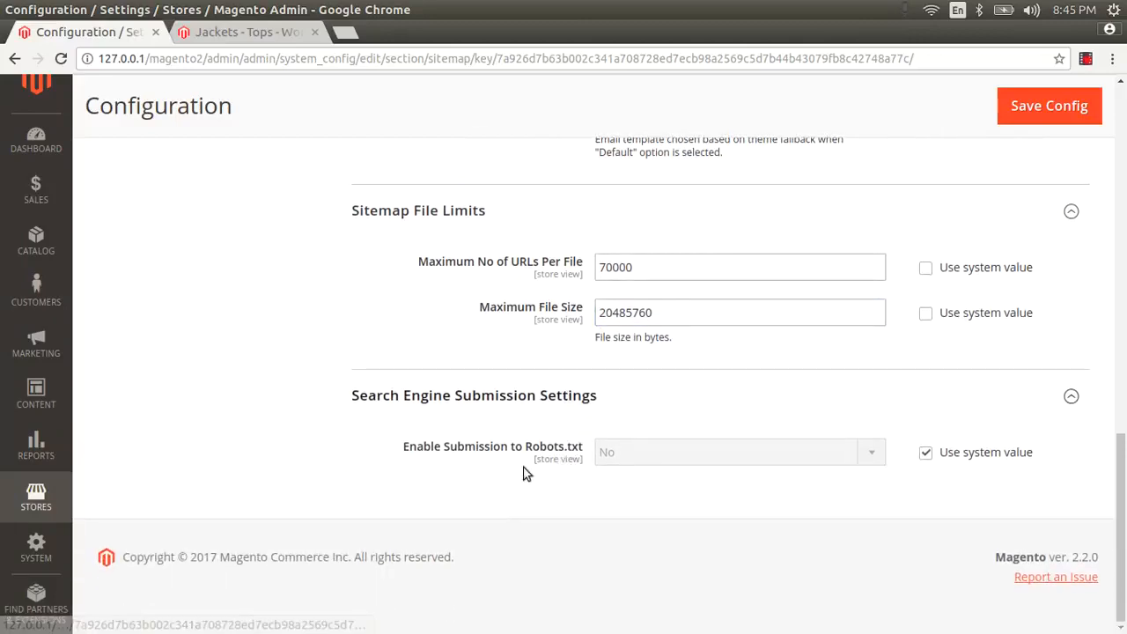
left_click(925, 452)
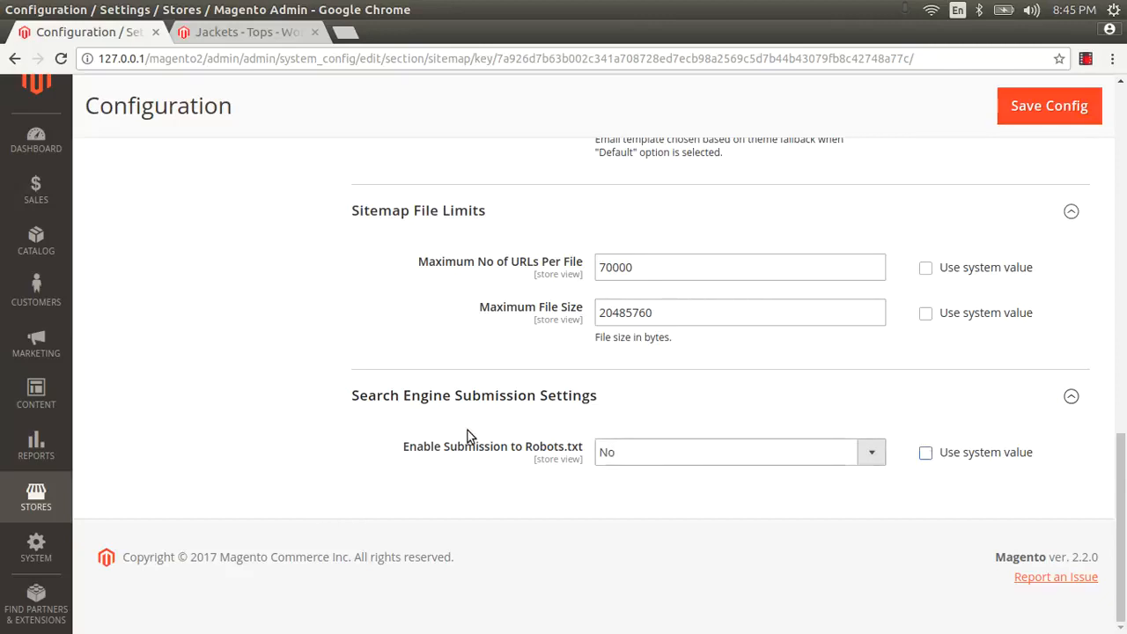
left_click_drag(397, 455, 585, 449)
left_click(579, 447)
left_click(661, 457)
left_click(641, 473)
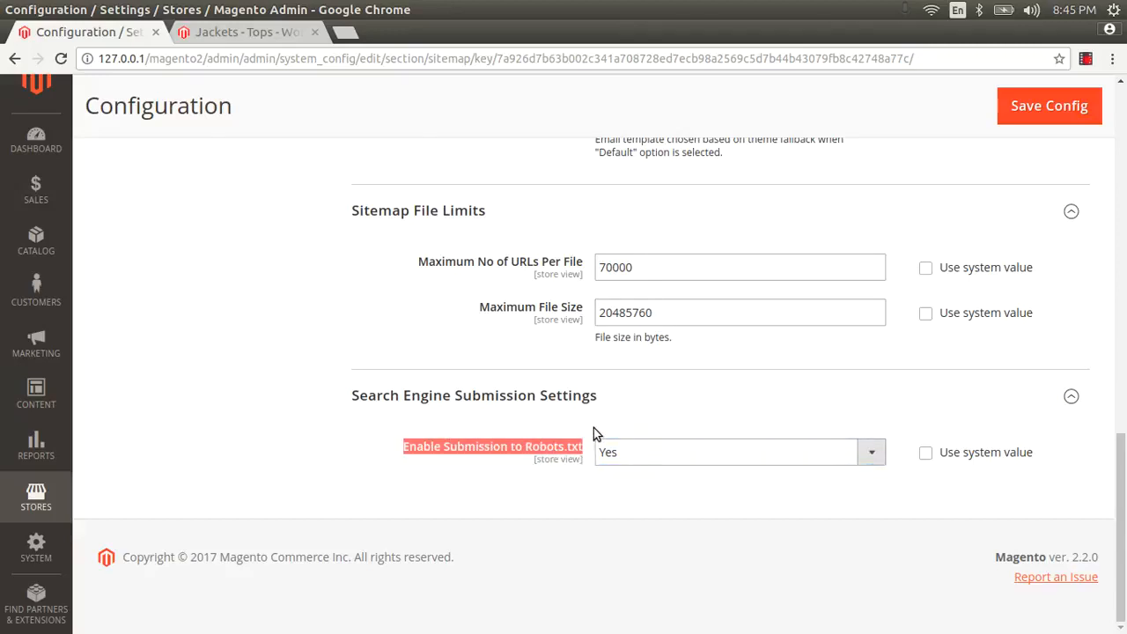
Step: Change the Categories Options frequency from Weekly to Daily, keeping priority 1.0
scroll(611, 392, "up", 6)
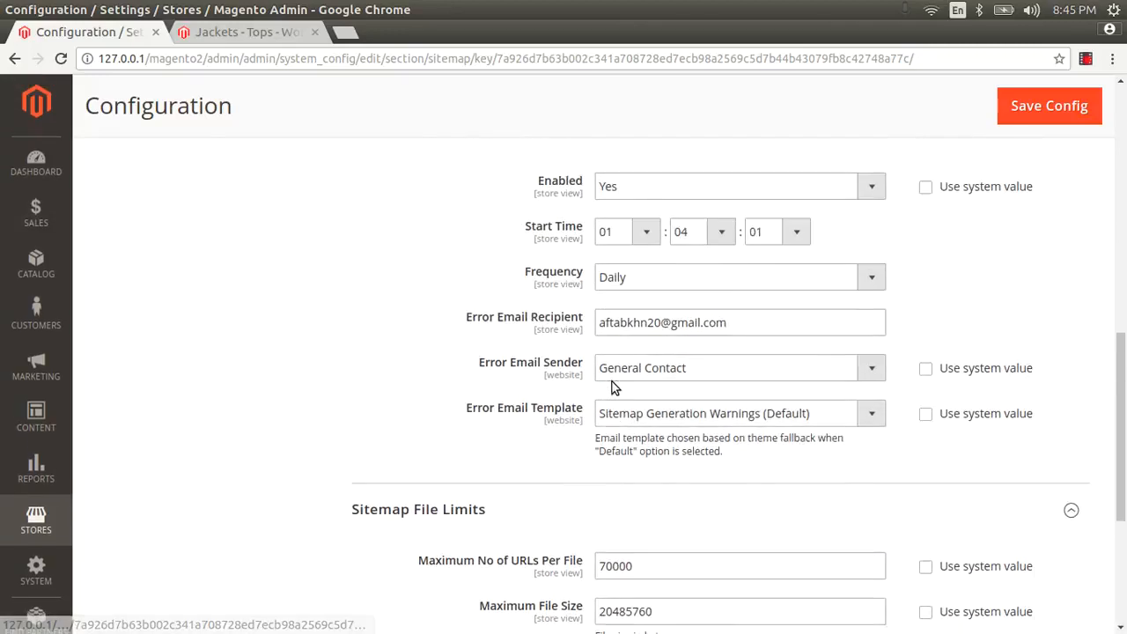
scroll(611, 381, "up", 5)
scroll(613, 379, "up", 10)
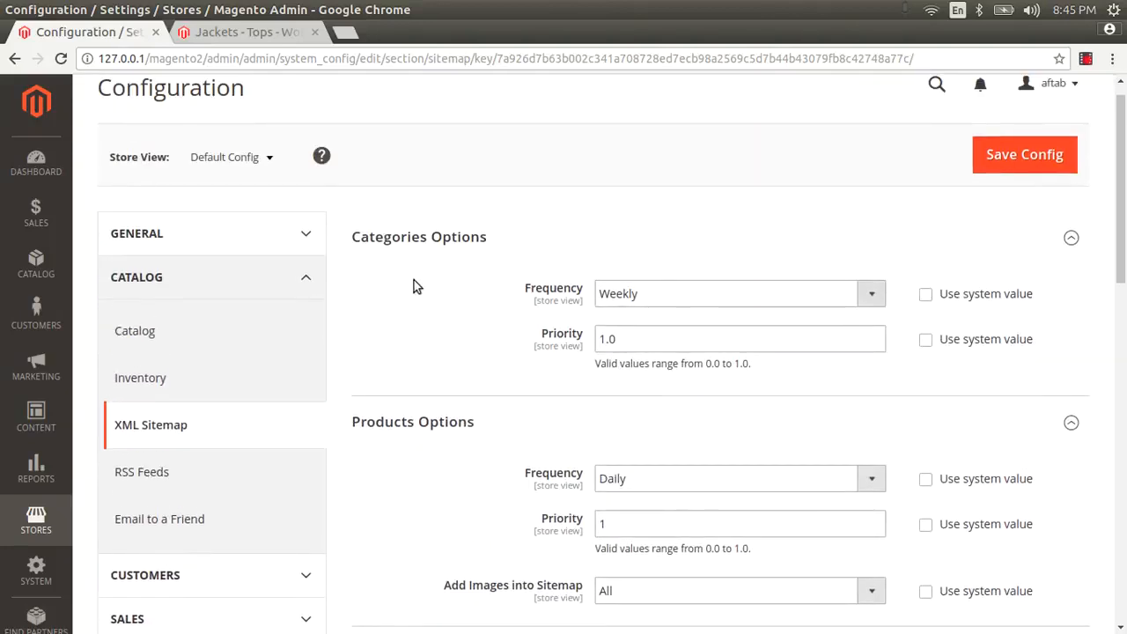
left_click(666, 305)
left_click(665, 304)
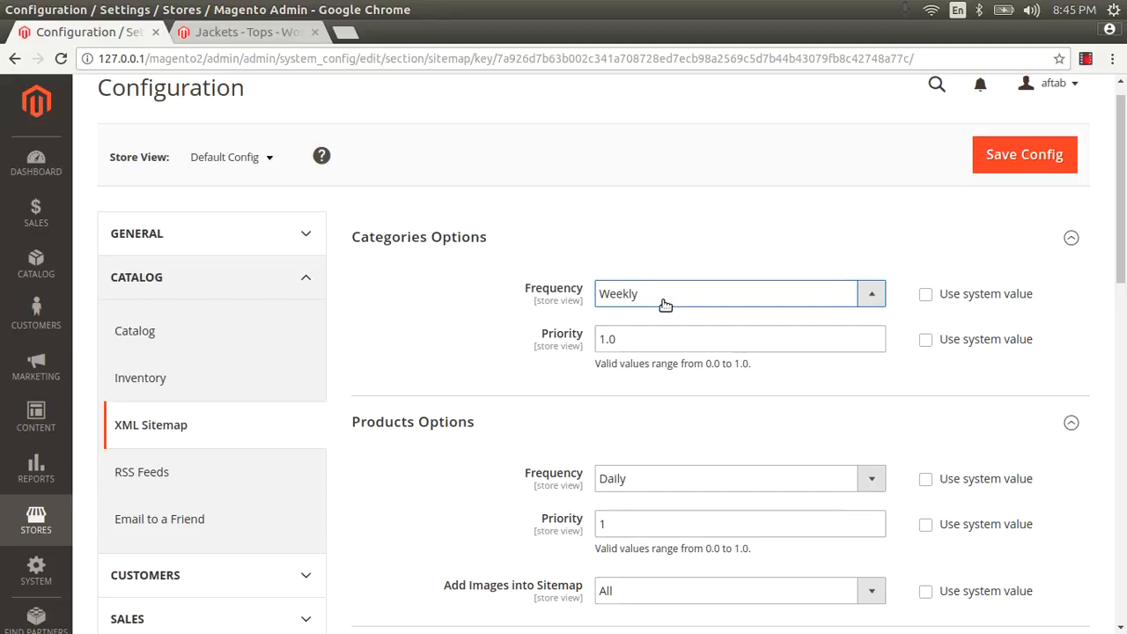
left_click(665, 302)
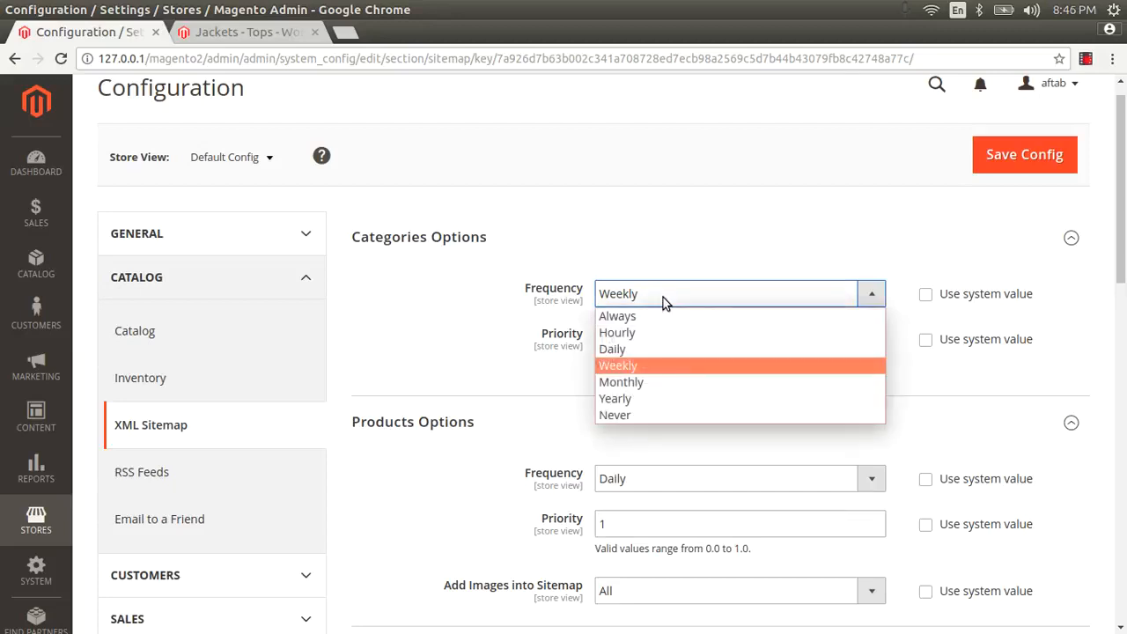
left_click(650, 350)
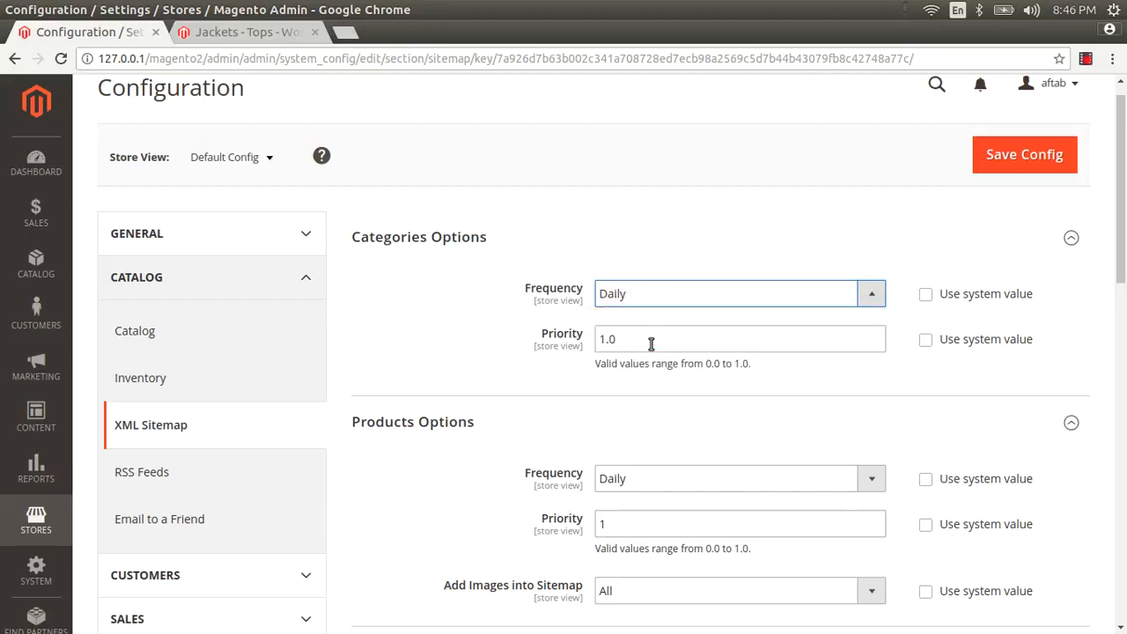
scroll(648, 345, "down", 4)
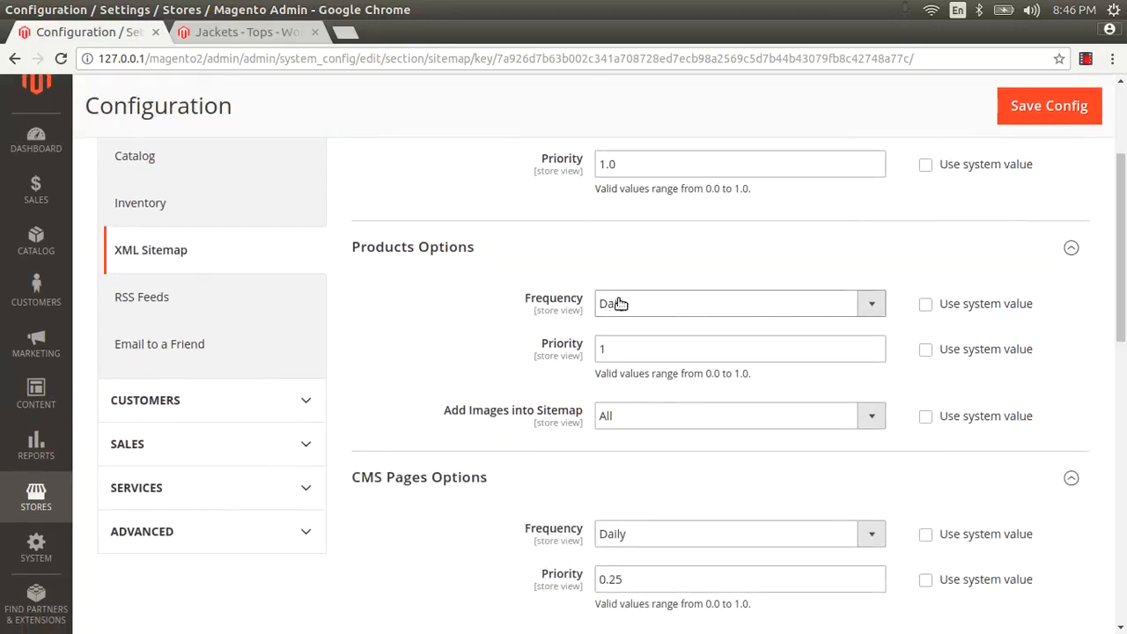
scroll(620, 303, "down", 5)
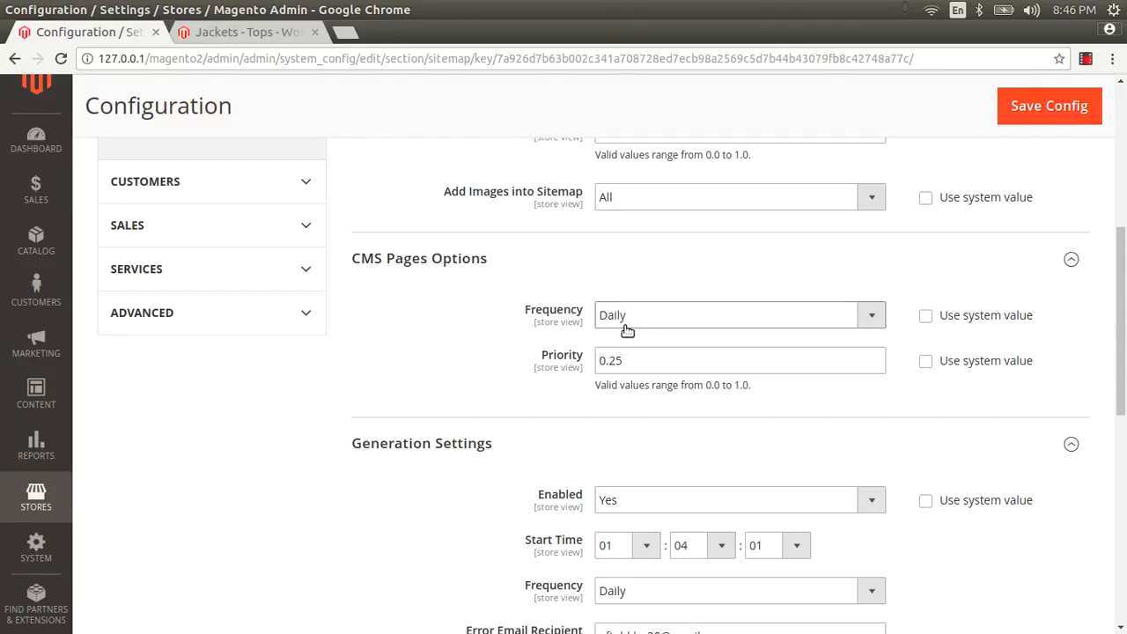
Step: With generation left enabled, set the Start Time hour to 23, giving 23:04:01
scroll(626, 329, "down", 4)
left_click(620, 325)
left_click(620, 325)
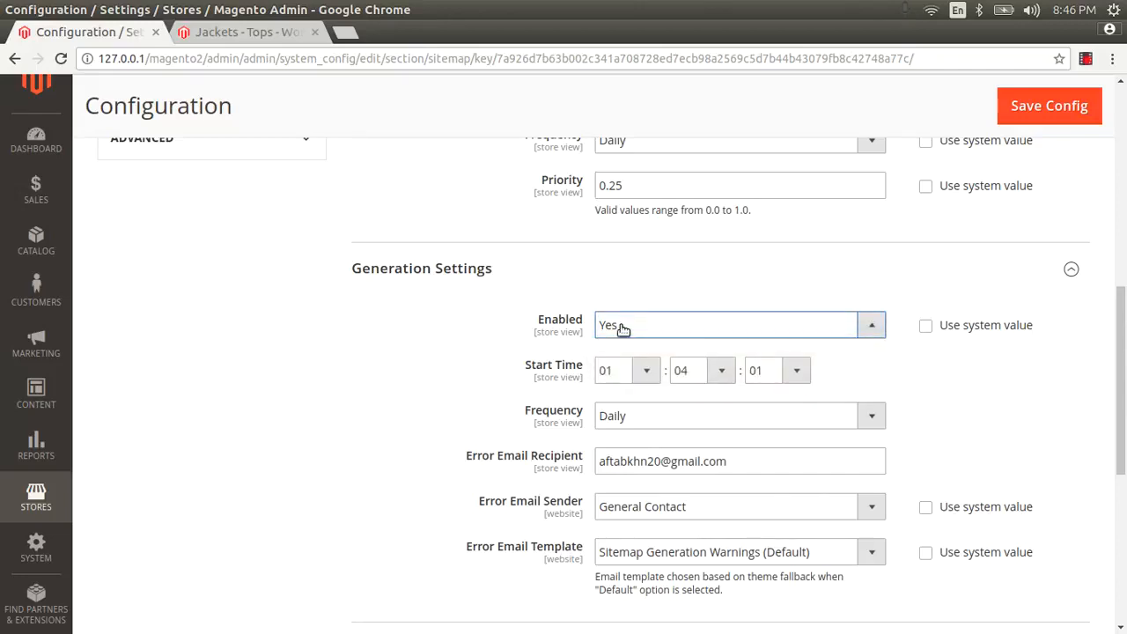
left_click(630, 371)
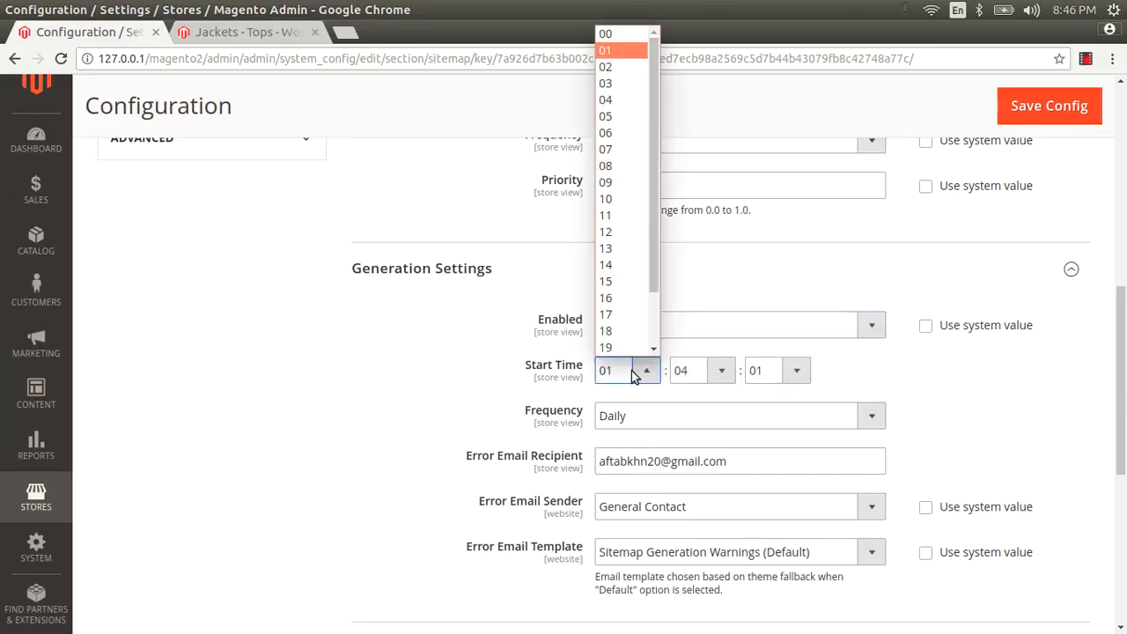
left_click(602, 67)
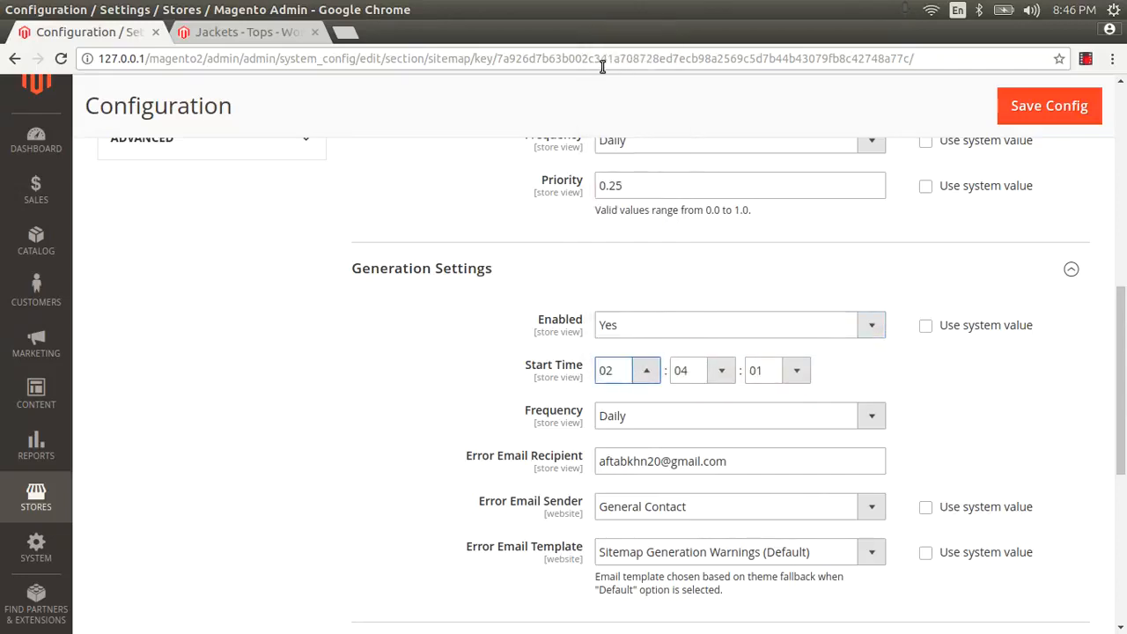
scroll(652, 334, "down", 1)
left_click(637, 328)
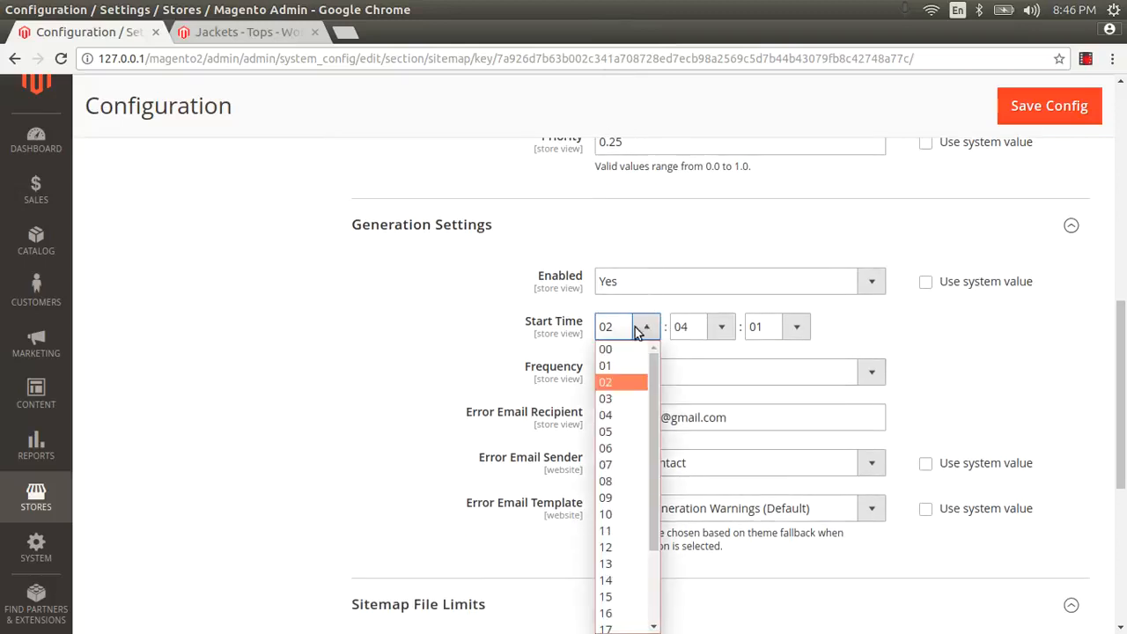
scroll(632, 427, "down", 2)
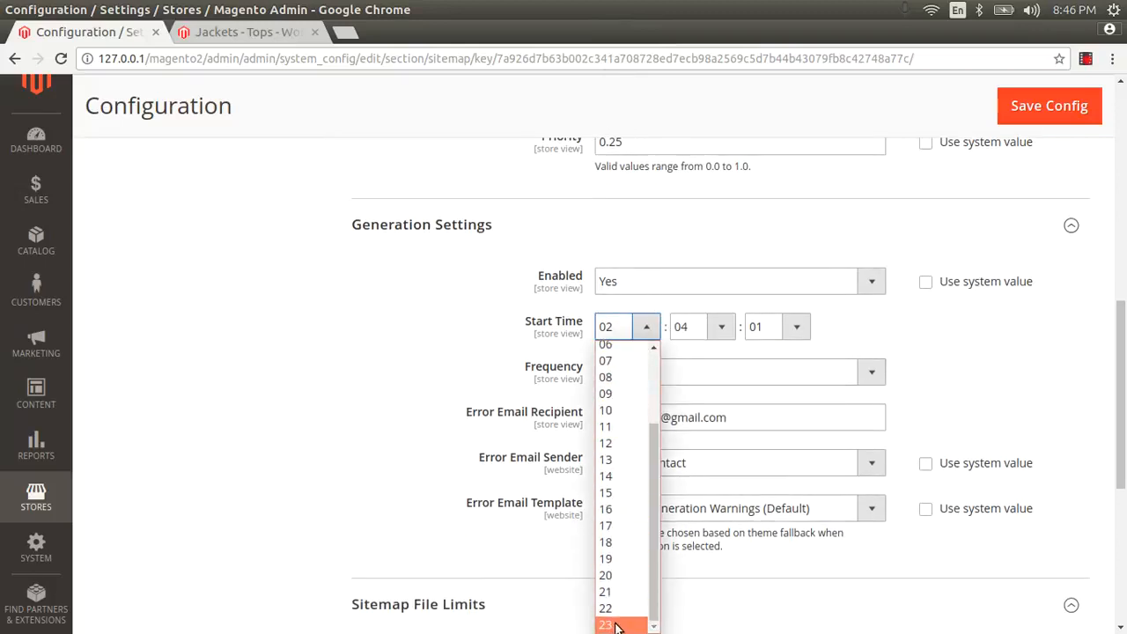
left_click(615, 626)
left_click(648, 328)
left_click(841, 329)
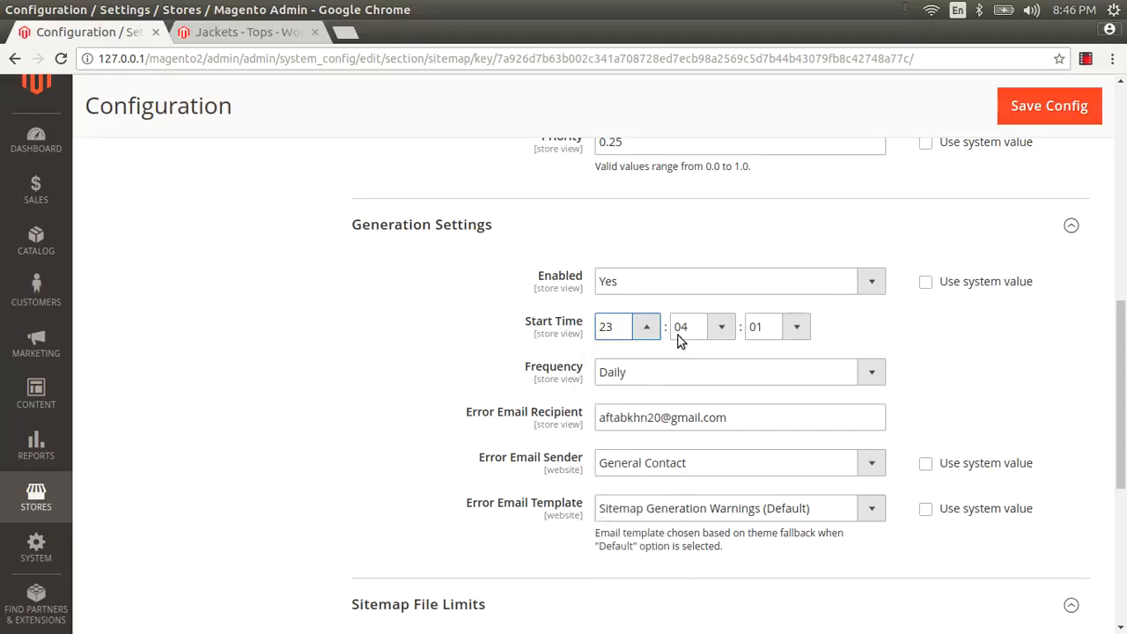
left_click(642, 333)
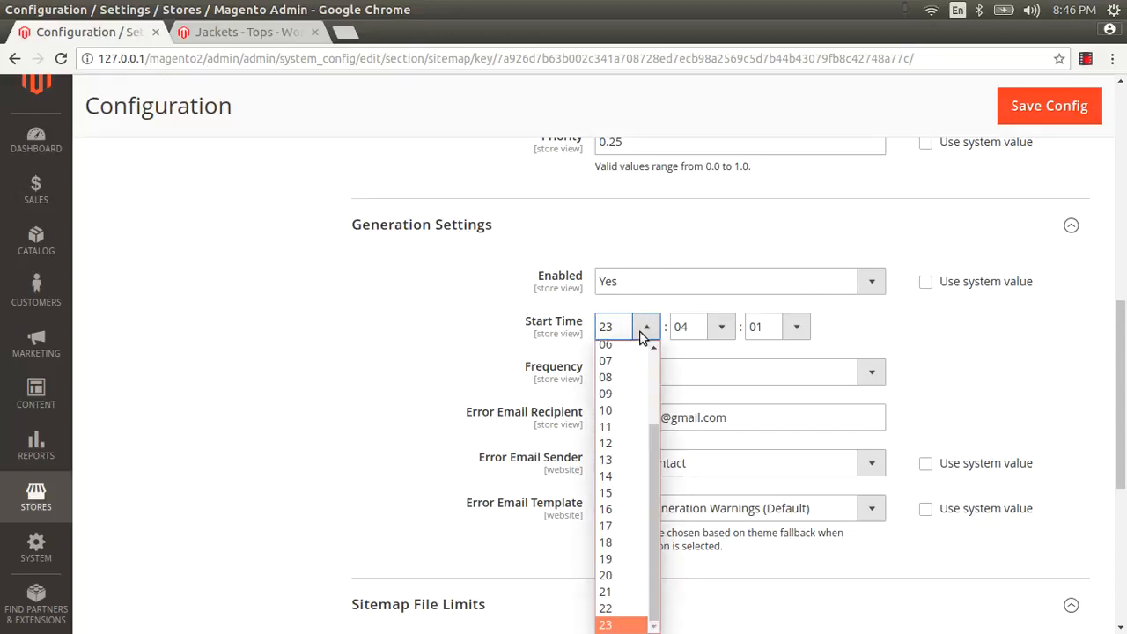
left_click(621, 626)
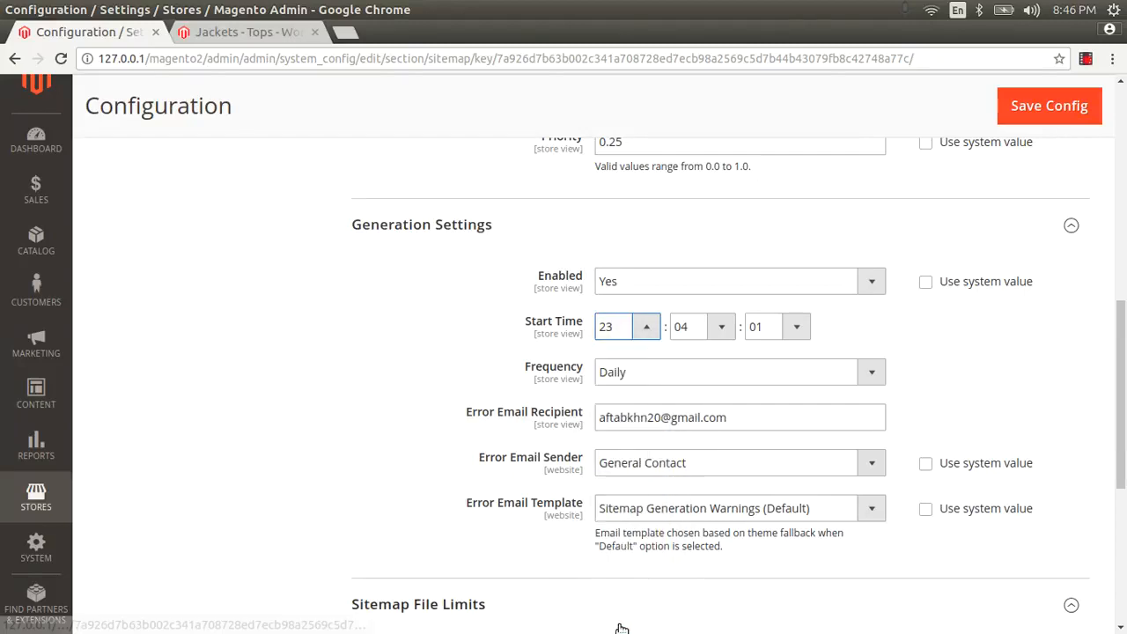
left_click(1072, 11)
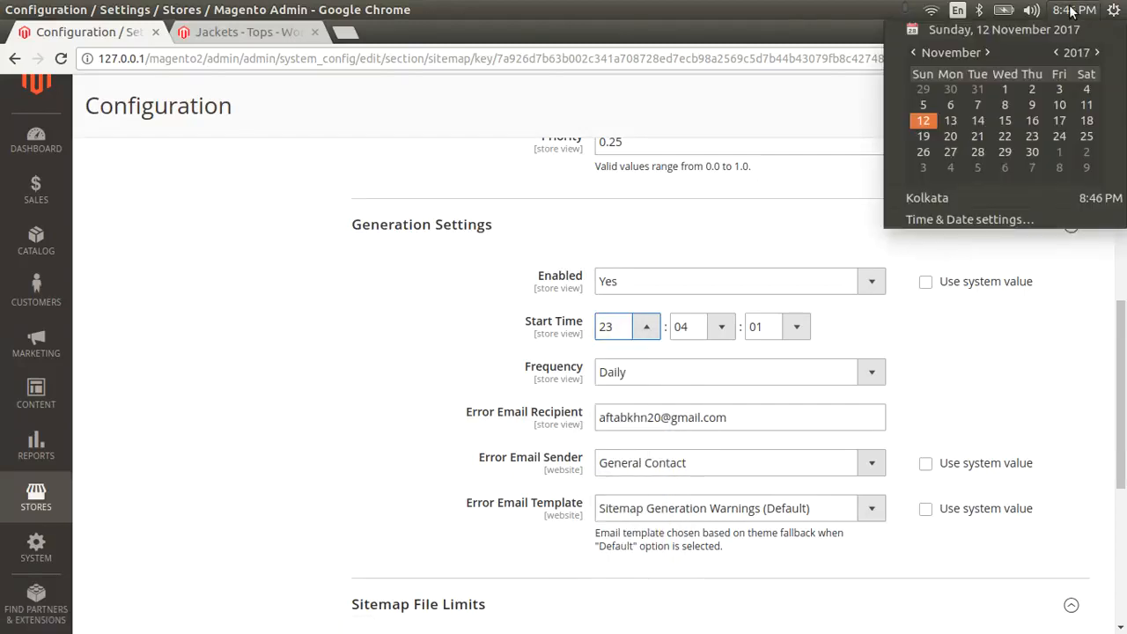
left_click(1072, 10)
Step: Keep the generation Frequency on Daily and review the error email recipient field
scroll(744, 334, "down", 3)
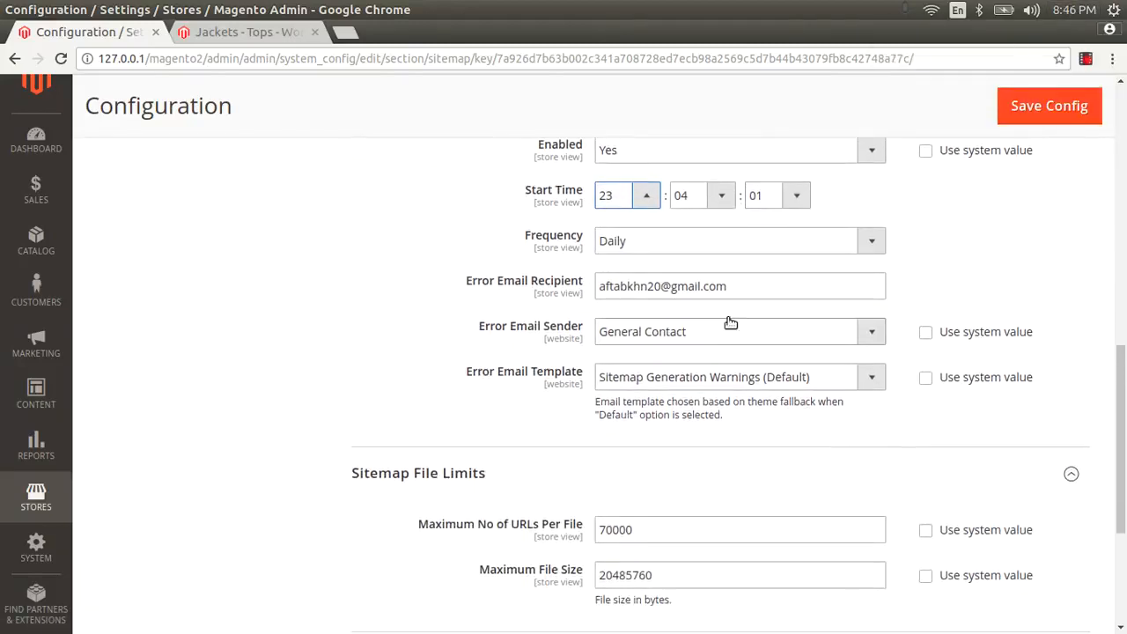
left_click(618, 242)
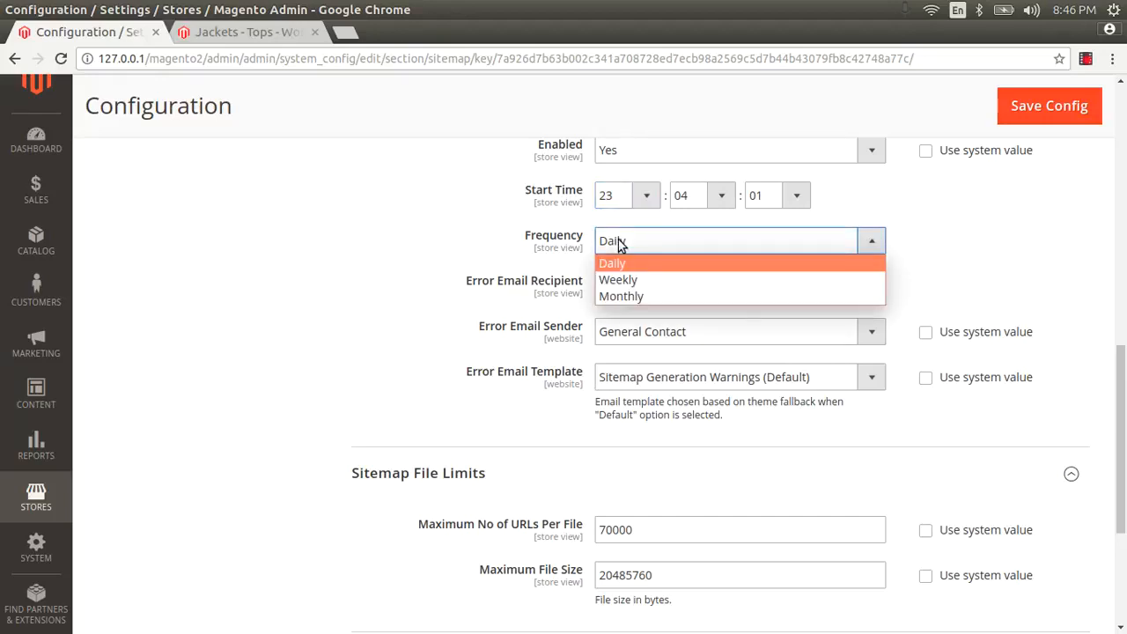
left_click(619, 243)
left_click(621, 243)
left_click(621, 244)
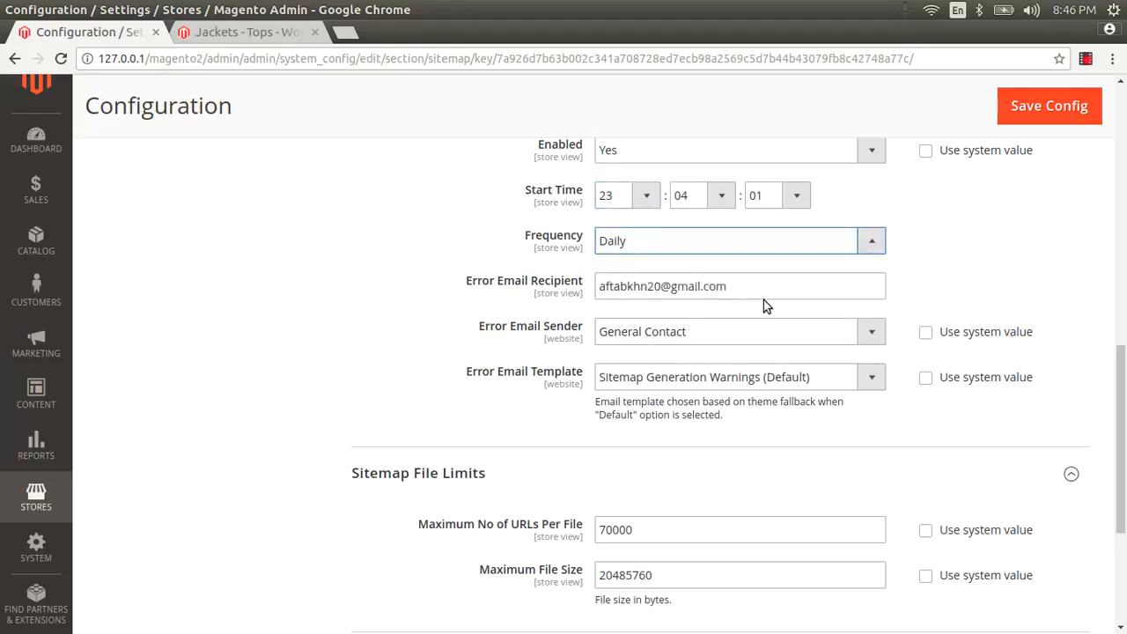
left_click_drag(763, 298, 659, 264)
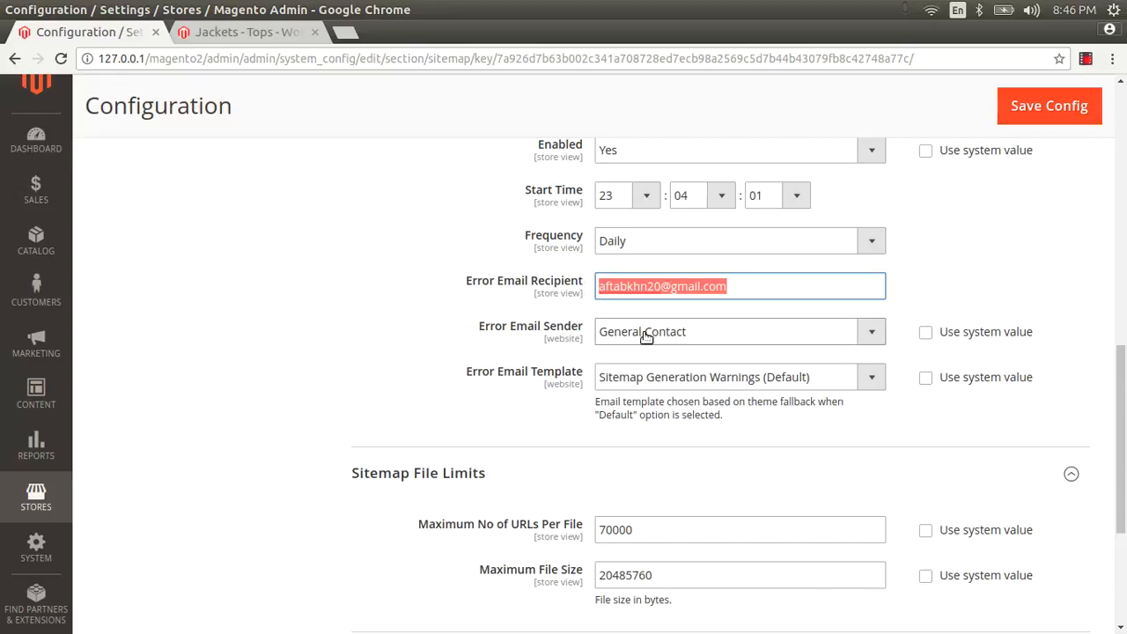
scroll(599, 377, "down", 3)
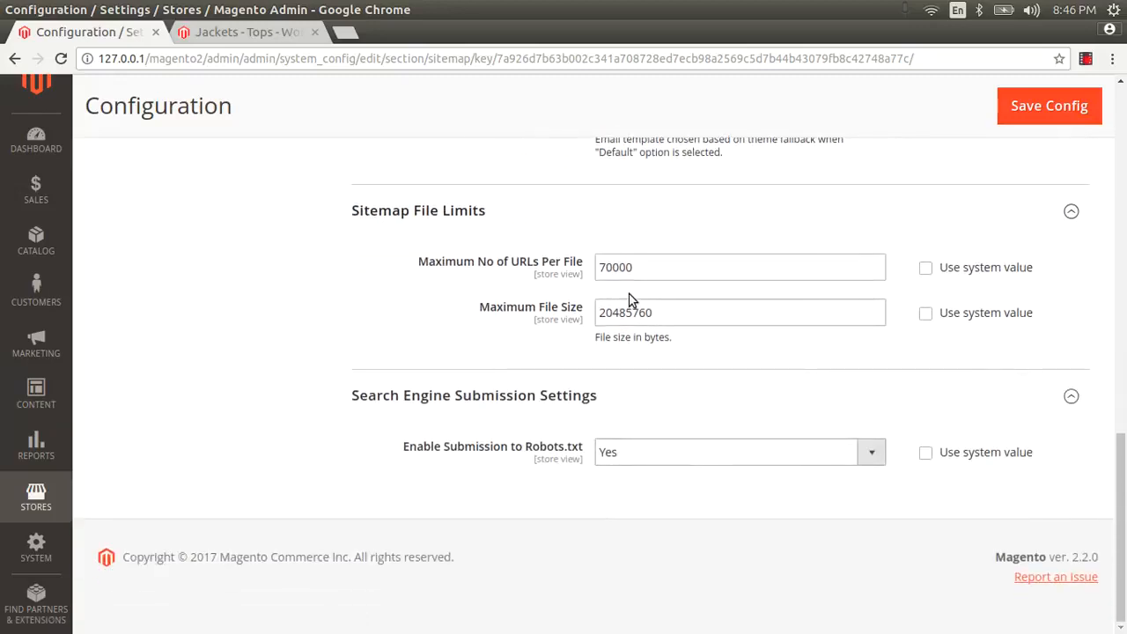
scroll(926, 332, "up", 3)
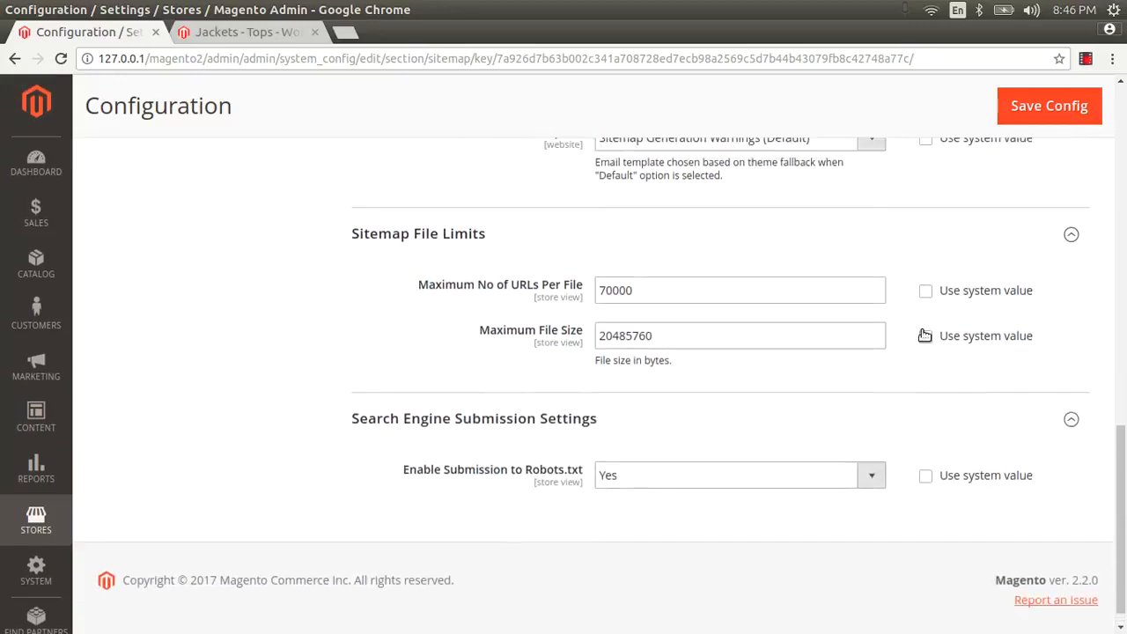
Step: Save Config and verify Generation Settings show daily generation at 23:04:01
left_click(1047, 107)
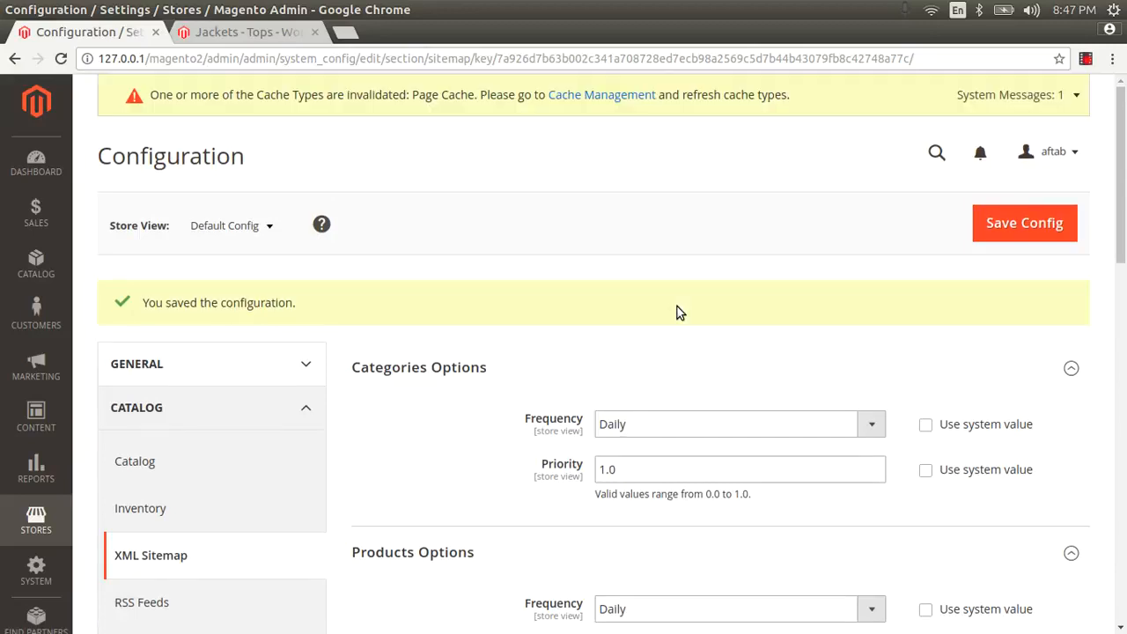
scroll(676, 307, "down", 5)
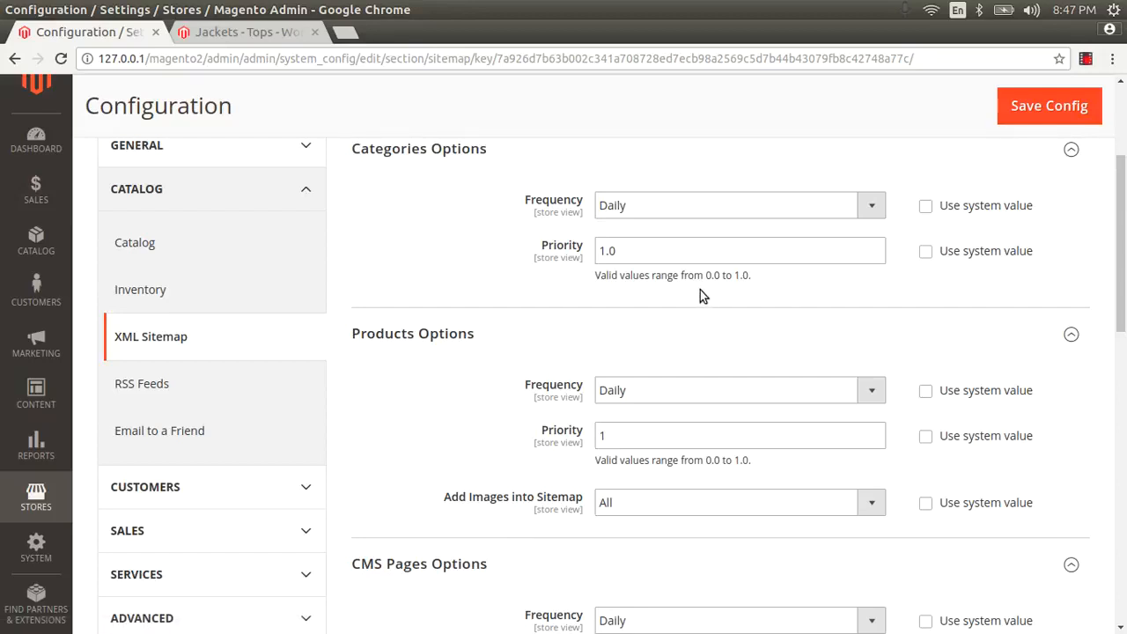
scroll(698, 297, "down", 15)
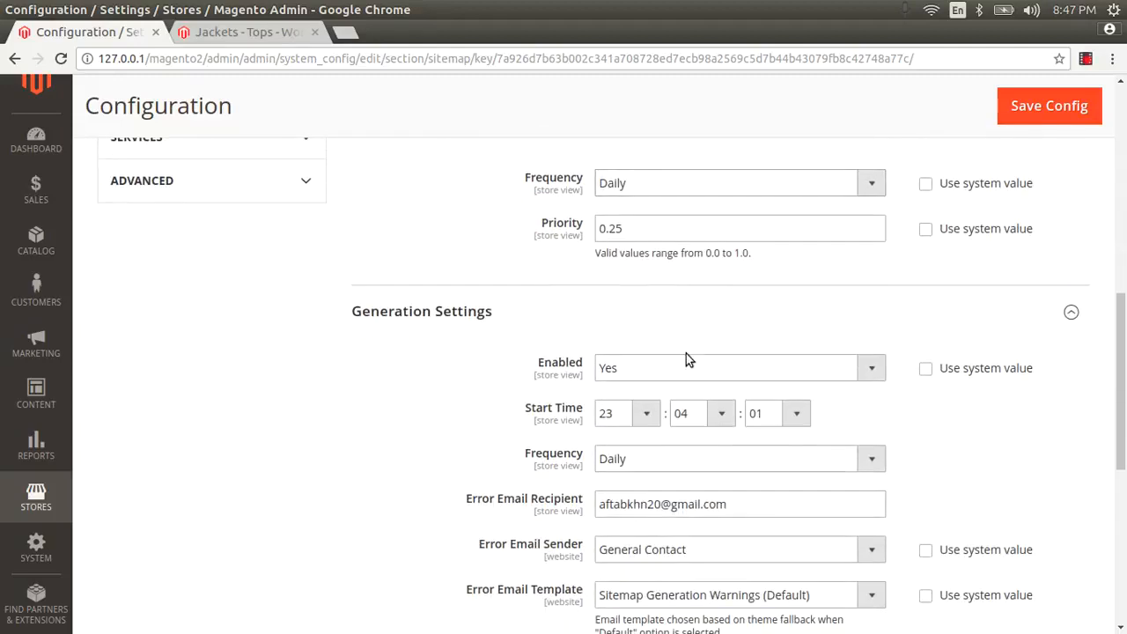
left_click_drag(729, 286, 597, 287)
left_click(755, 287)
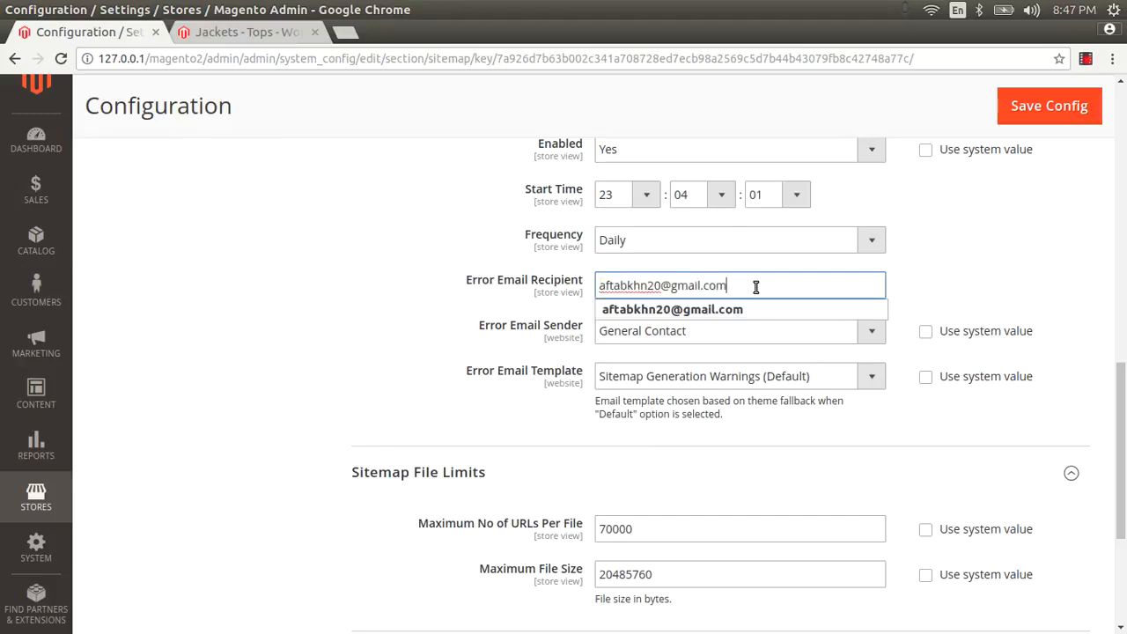